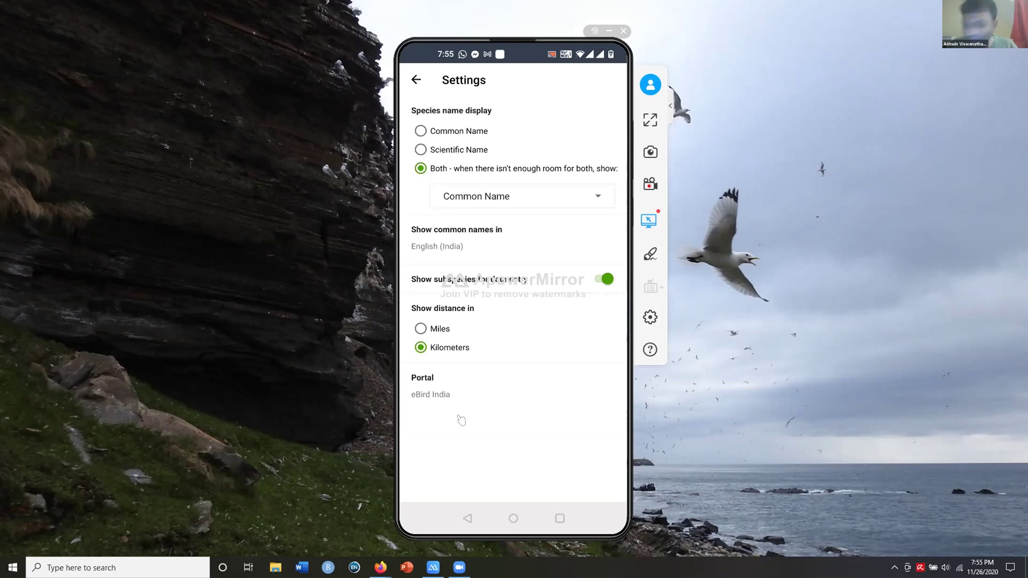
Leave the settings and start a checklist dated 26 Nov 2020 with start time 19:57 and track recording on
right_click(462, 420)
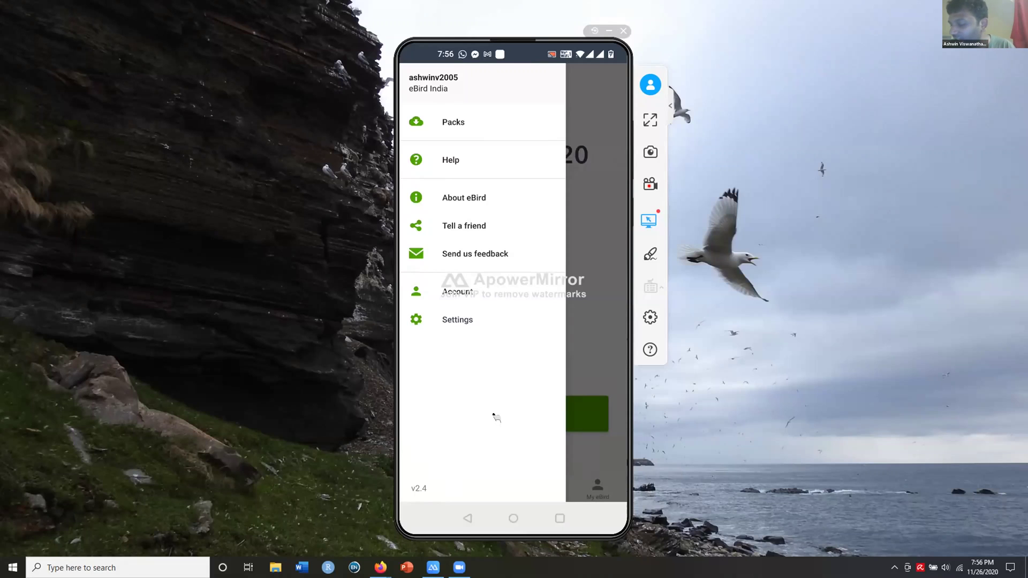
right_click(497, 417)
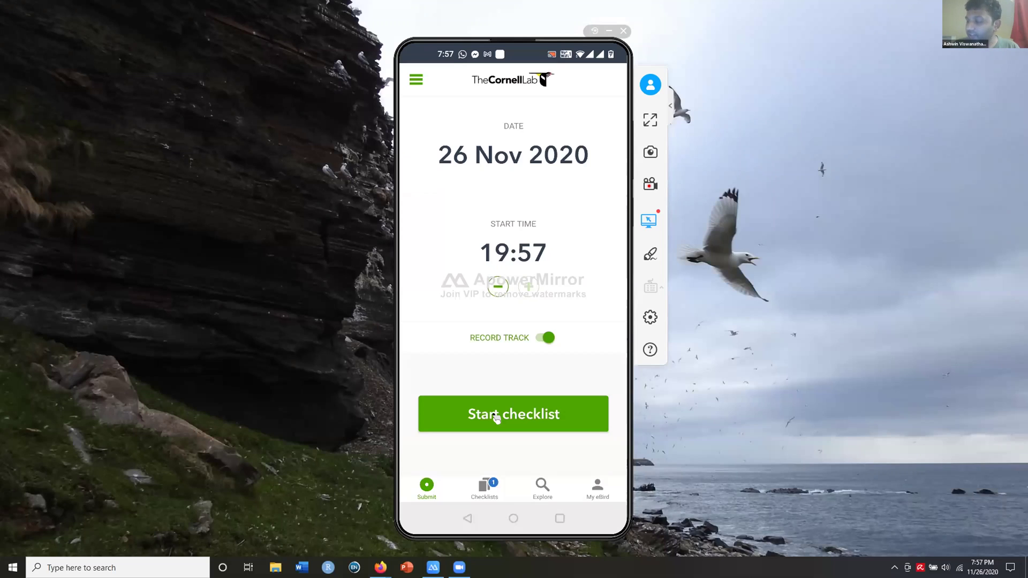
left_click(496, 418)
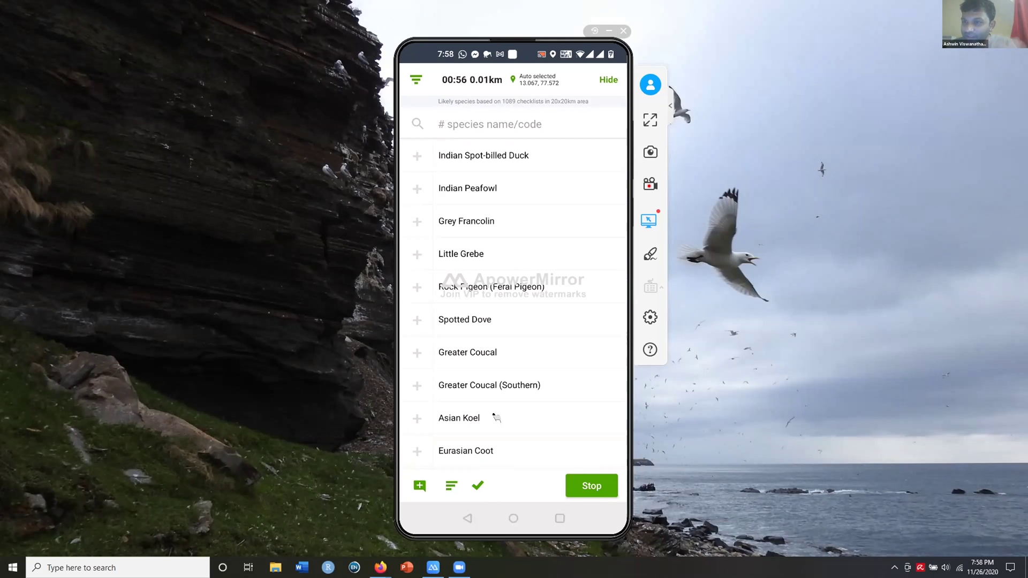
Examine the checklist's species list, from the likely species through the Infrequent section to the Unreported & Non-species section
scroll(493, 416, "down", 10)
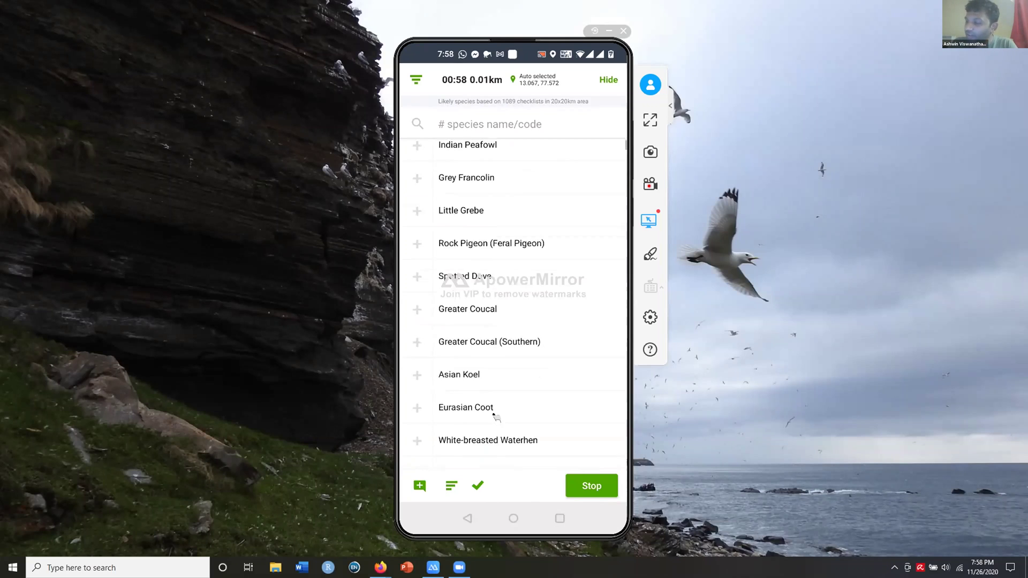
scroll(495, 417, "down", 15)
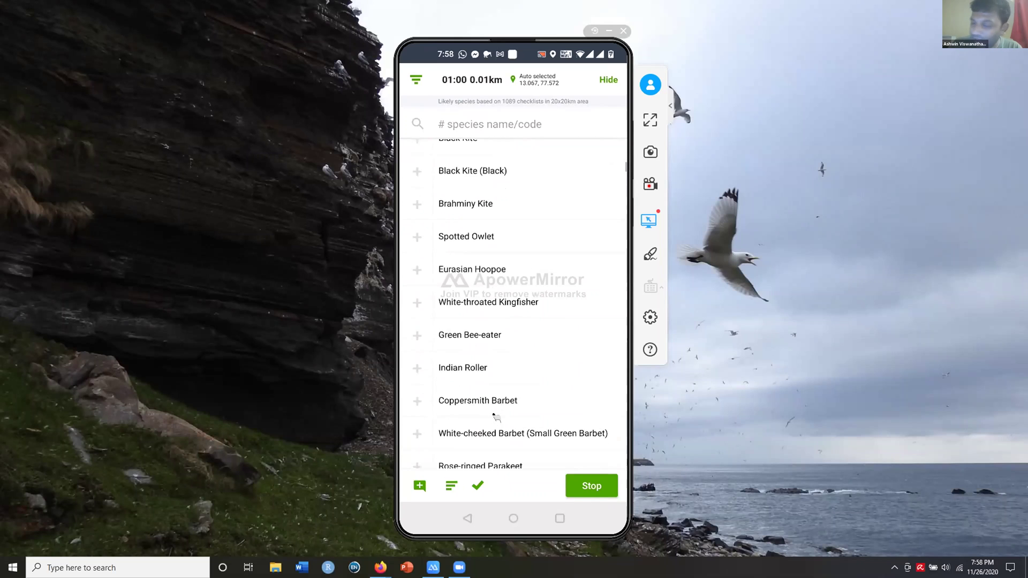
scroll(495, 417, "down", 15)
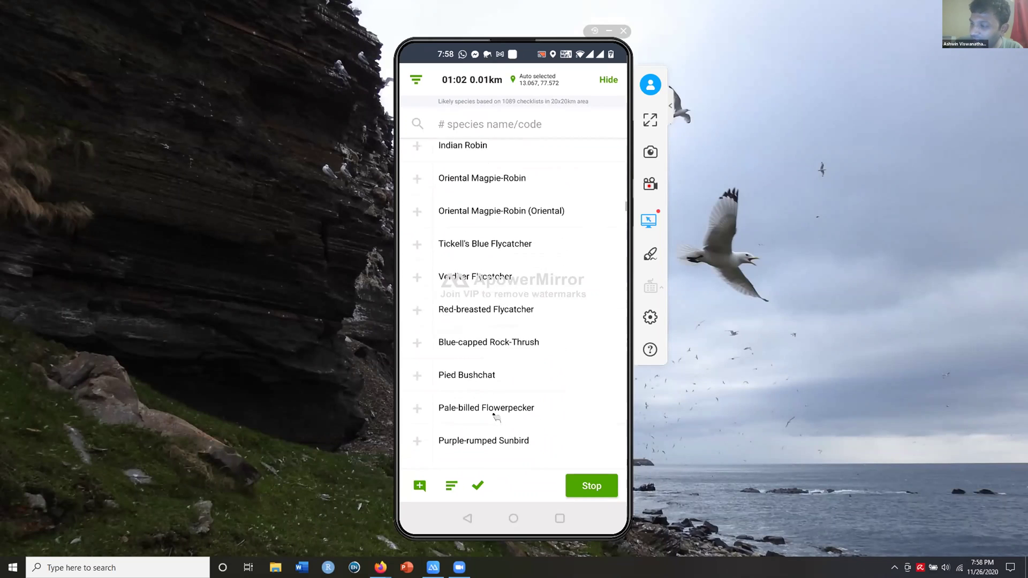
scroll(495, 417, "up", 8)
scroll(496, 417, "down", 3)
scroll(496, 417, "up", 1)
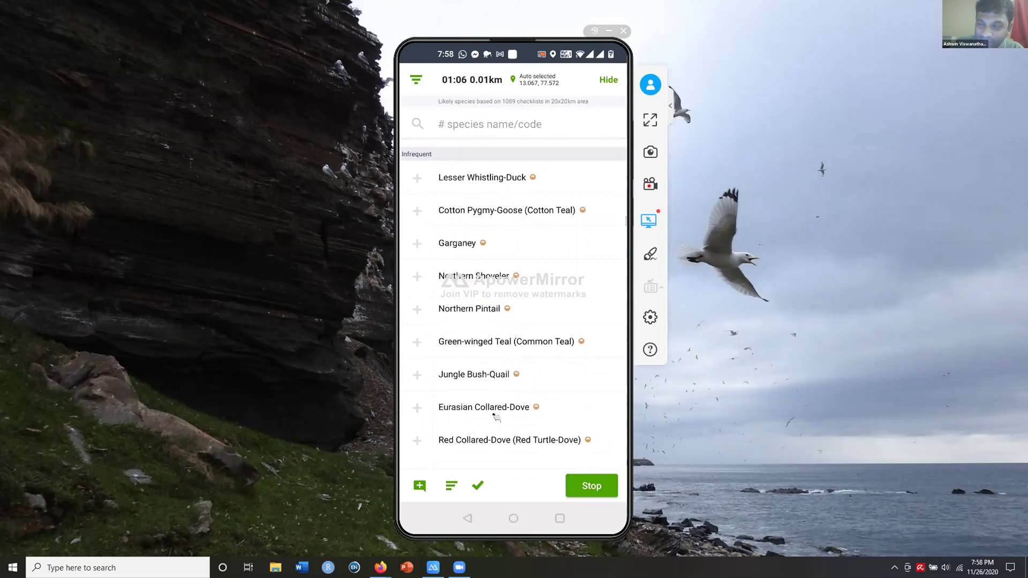
scroll(496, 416, "down", 10)
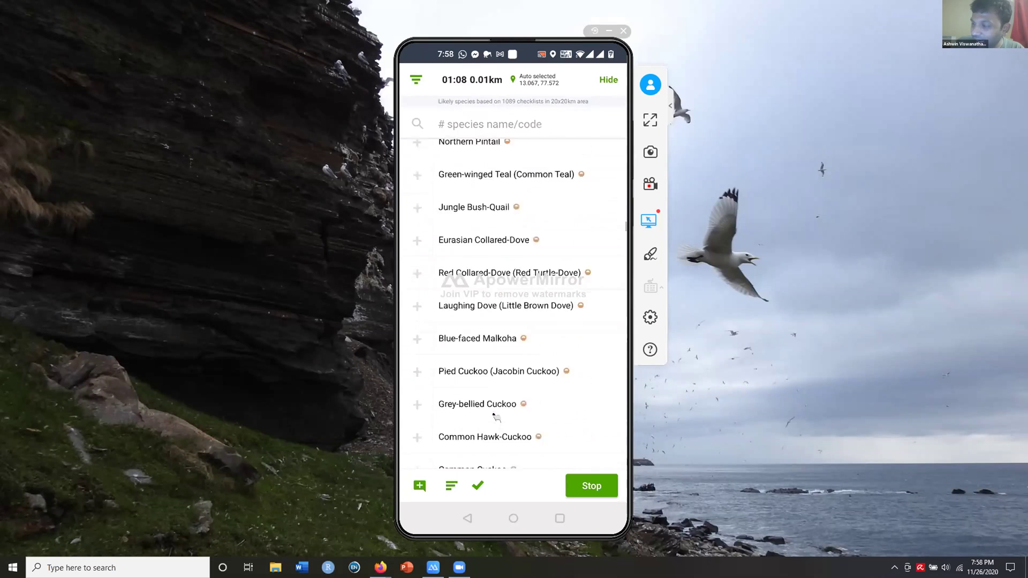
scroll(496, 417, "down", 15)
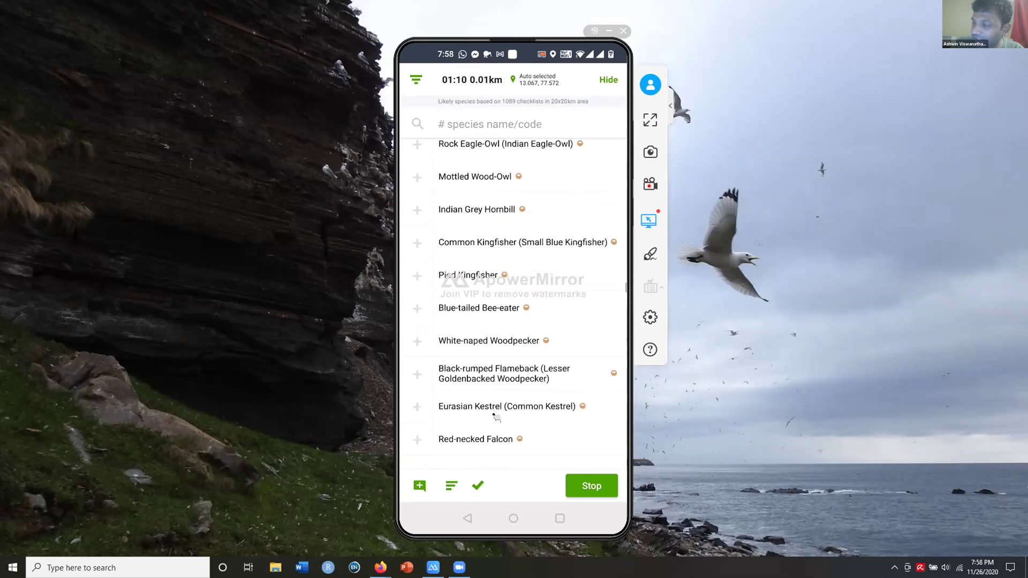
scroll(496, 417, "down", 5)
scroll(496, 417, "up", 3)
scroll(496, 417, "down", 6)
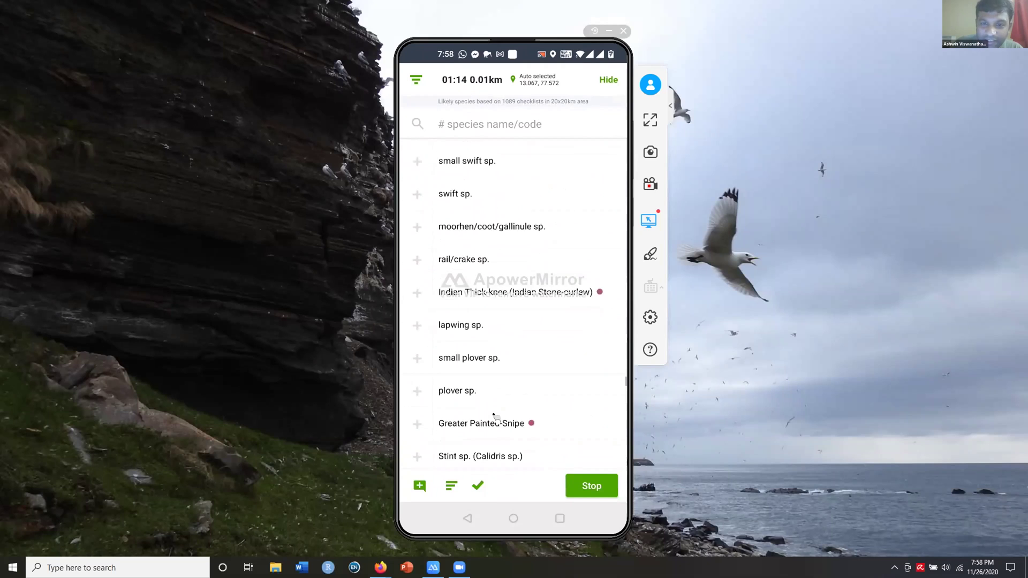
scroll(496, 417, "down", 2)
scroll(496, 417, "down", 20)
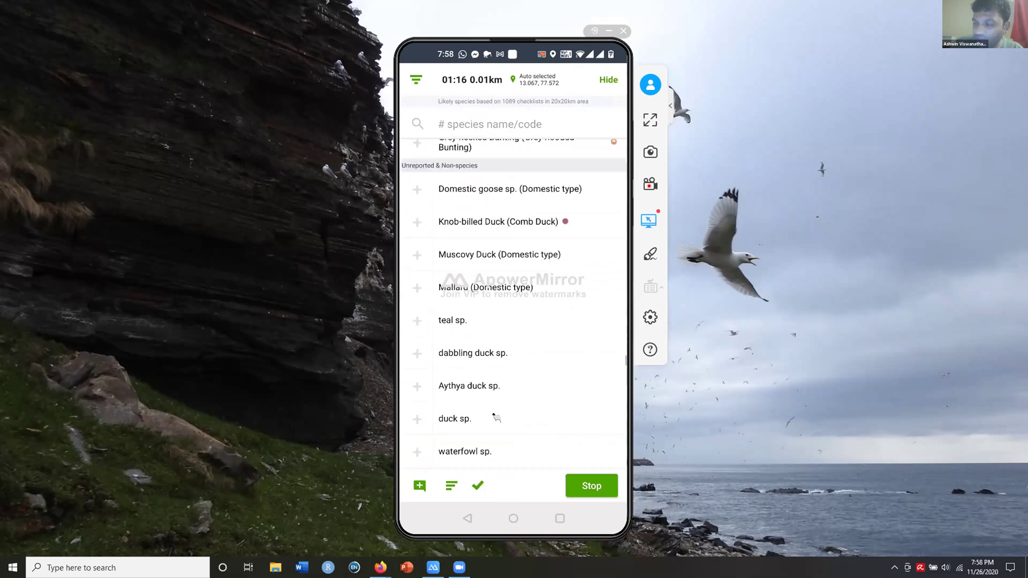
scroll(497, 417, "up", 6)
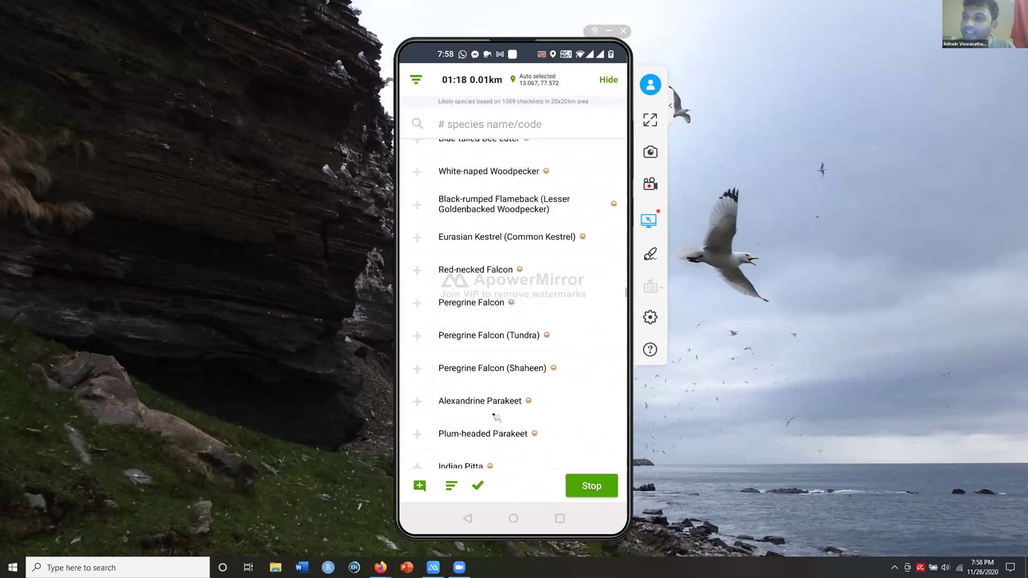
scroll(496, 417, "down", 15)
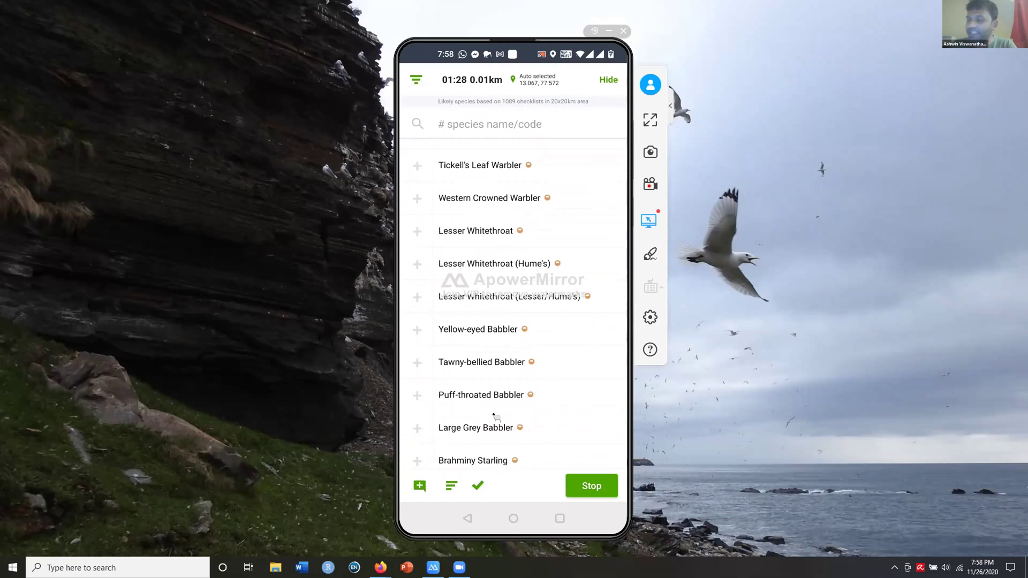
scroll(495, 417, "down", 15)
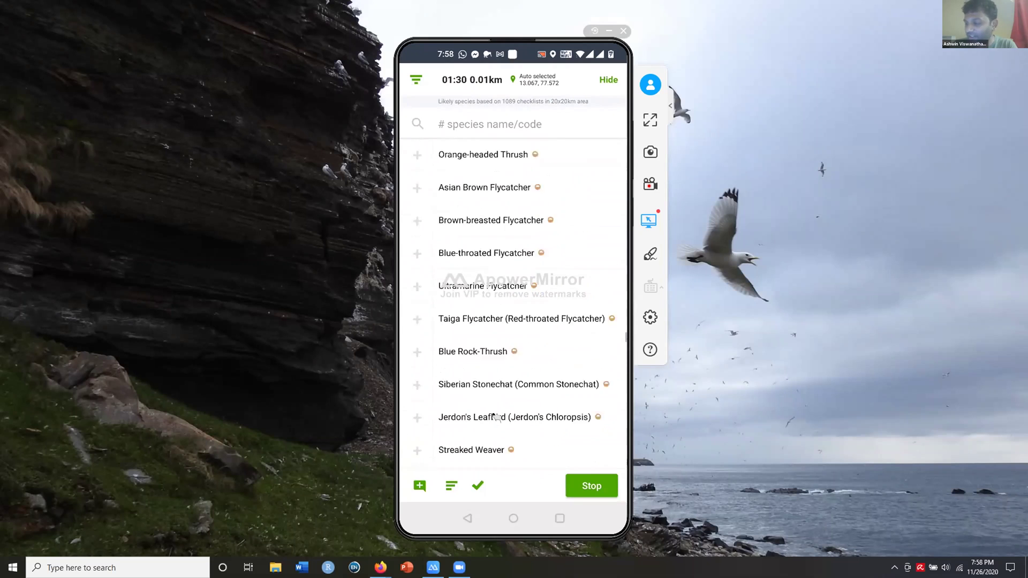
scroll(495, 416, "down", 1)
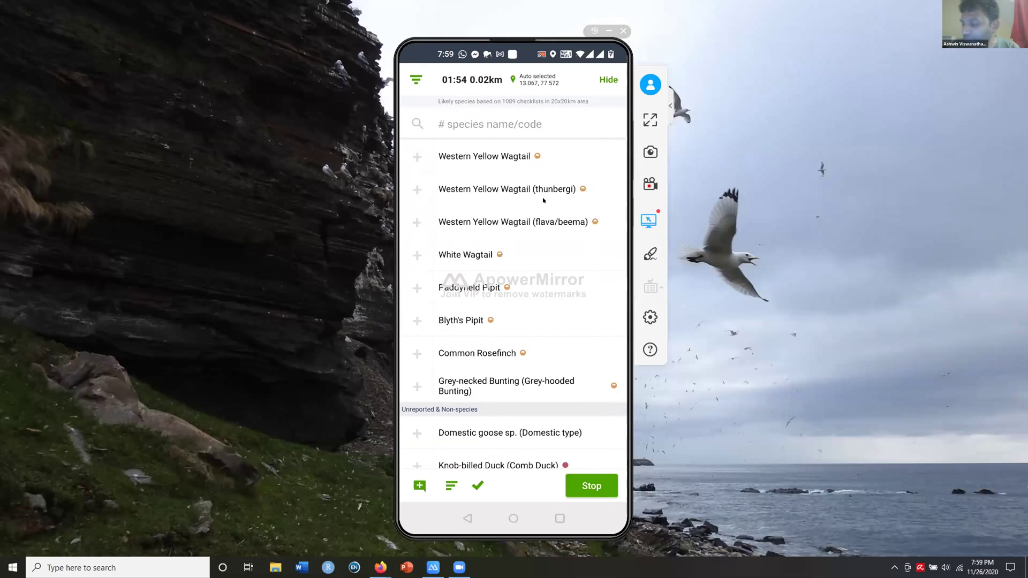
scroll(543, 200, "down", 2)
scroll(543, 200, "up", 2)
scroll(543, 200, "up", 3)
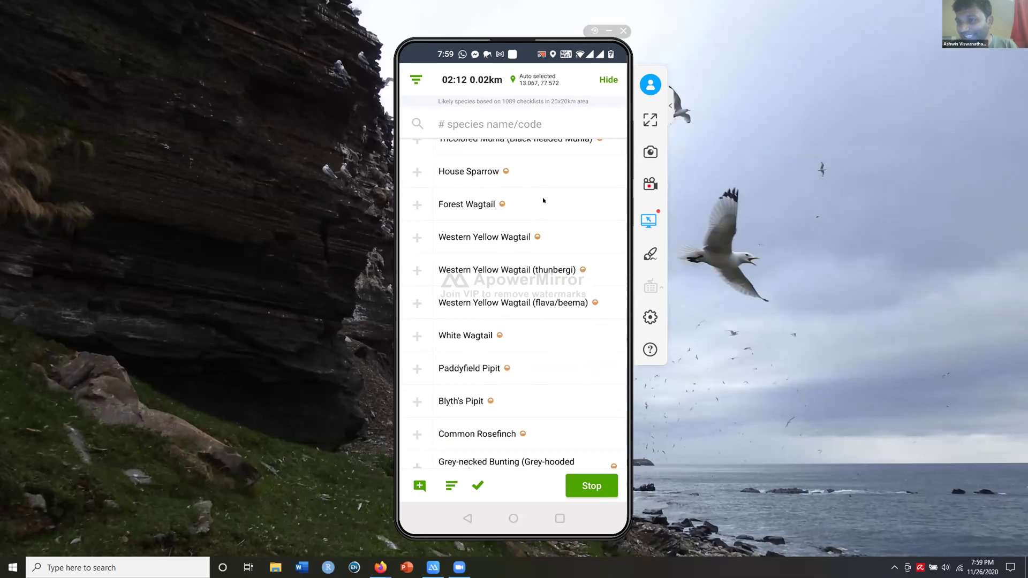
scroll(543, 201, "up", 8)
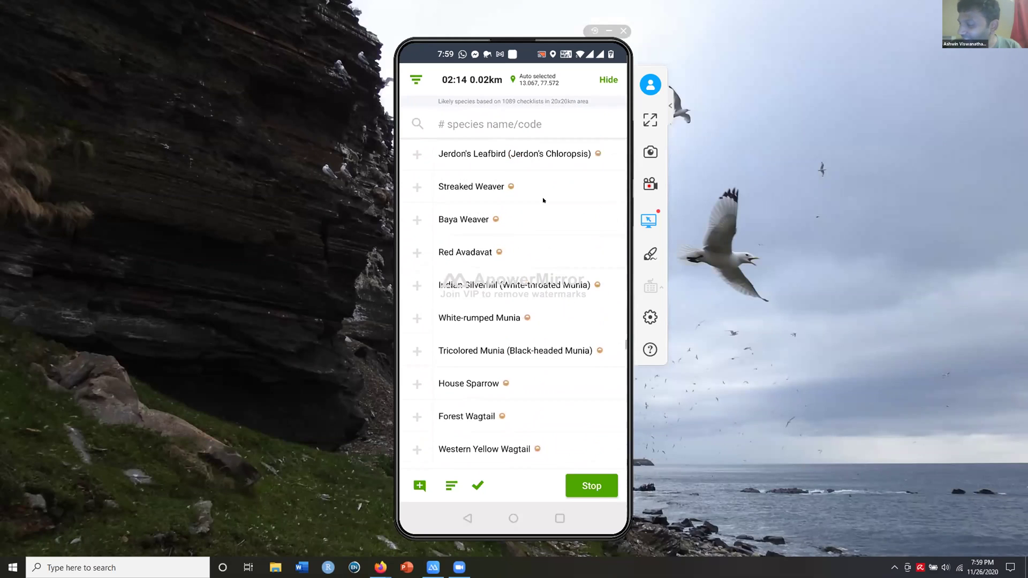
scroll(543, 200, "up", 15)
scroll(543, 200, "down", 15)
scroll(543, 200, "up", 10)
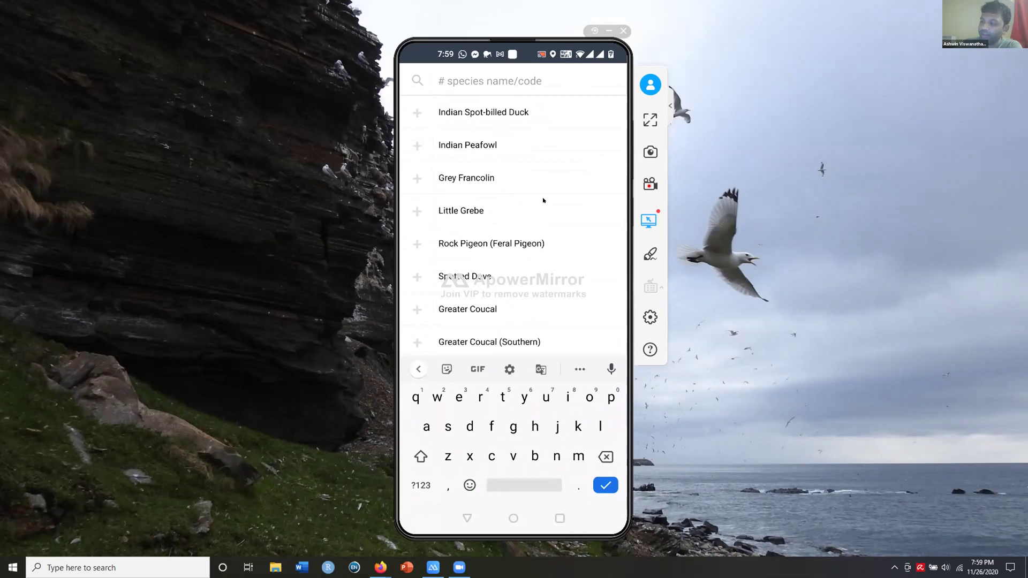
Record 2 Indian Peafowl in the checklist using the species code inpe
scroll(543, 200, "down", 1)
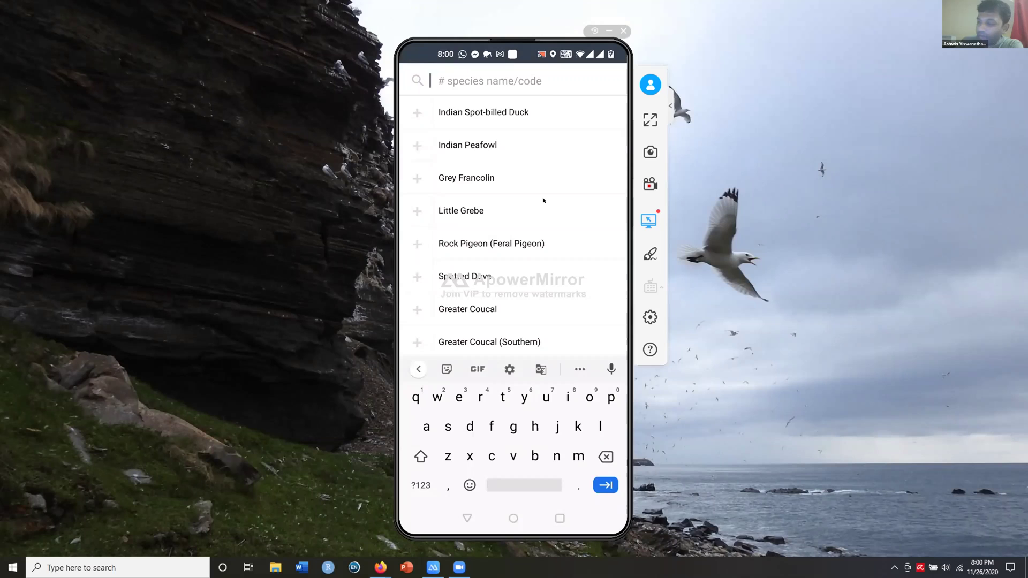
type("inpe")
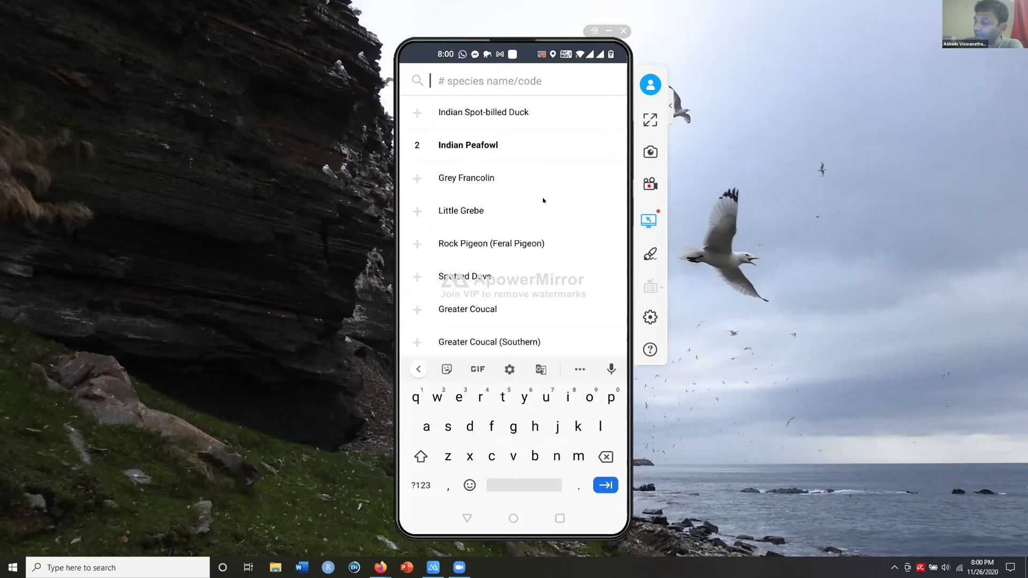
Look up the Indian Spot-billed Duck by its species code isbd and clear the search
type("isbd")
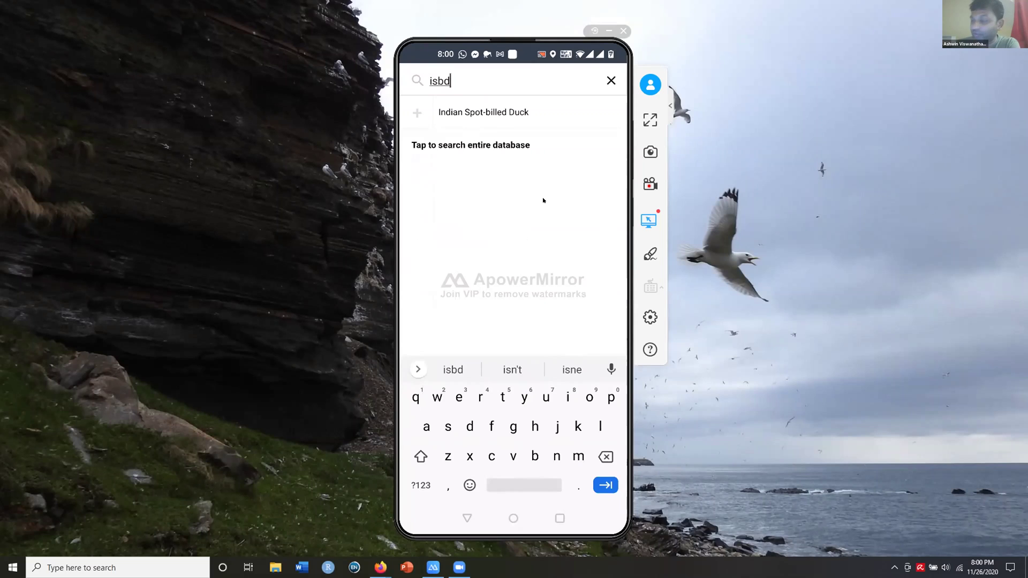
key("BackSpace")
key("BackSpace")
key("BackSpace")
key("BackSpace")
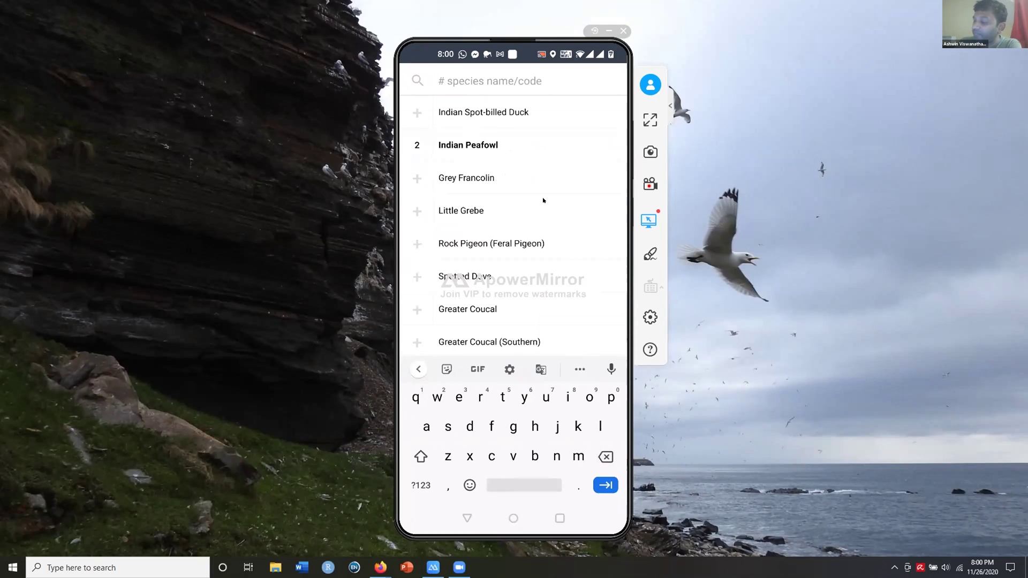
Look up the Spot-breasted Fantail by the species code sbfa and clear the search
type("sb")
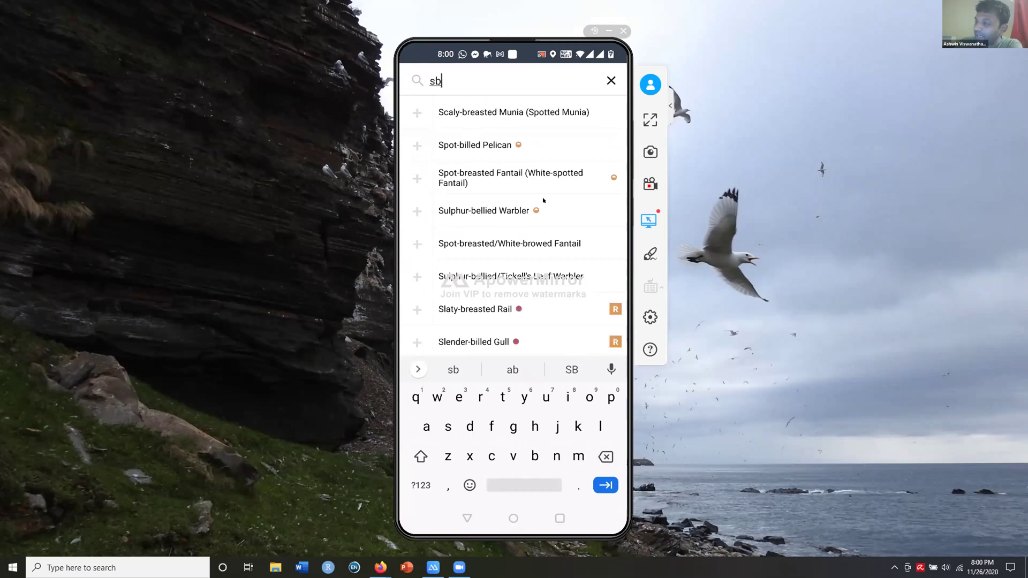
type("f")
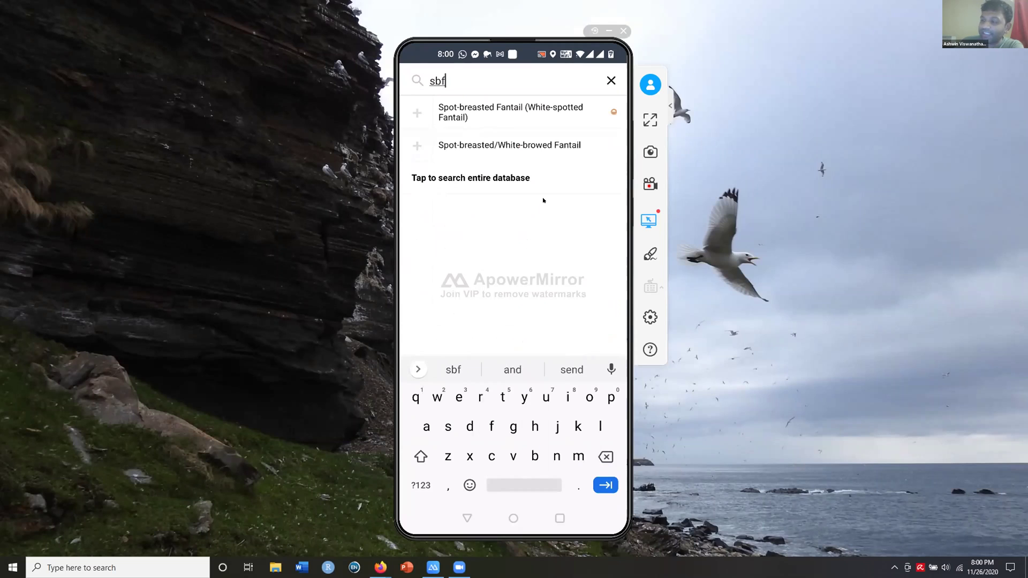
type("a")
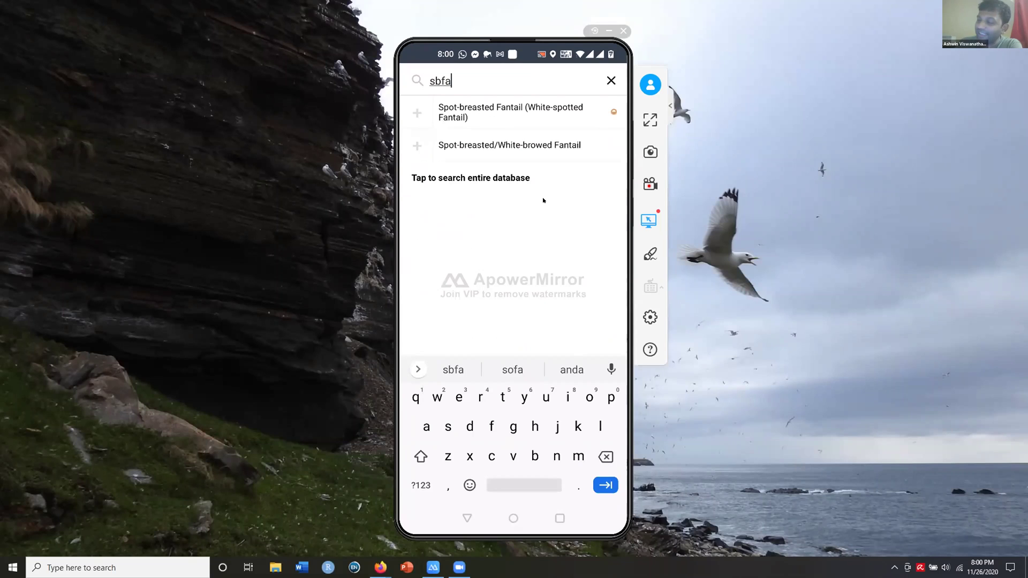
key("BackSpace")
key("BackSpace")
key("BackSpace")
key("BackSpace")
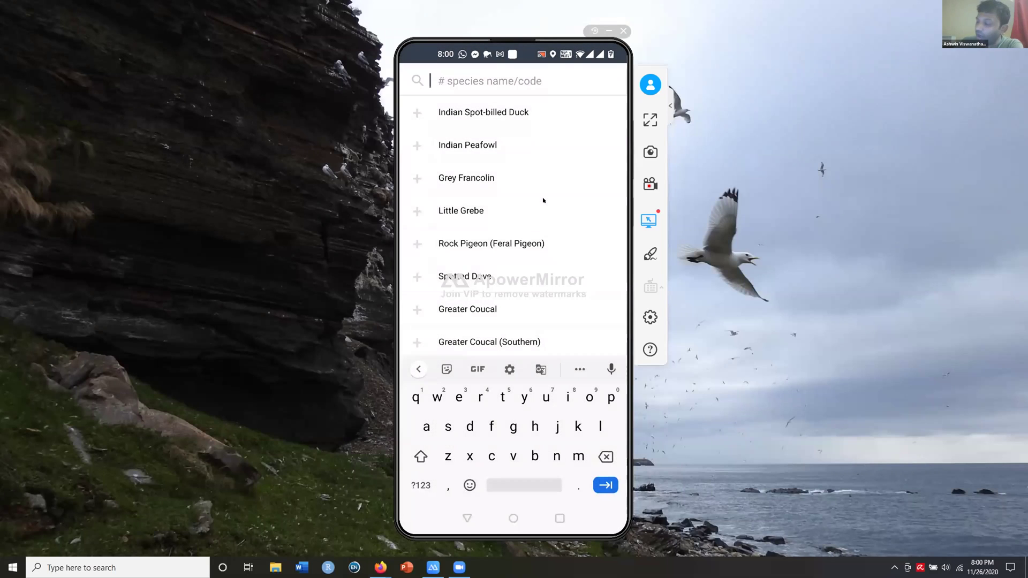
Record 10 Grey Francolin in the checklist with the quick entry 10 grfr
type("10")
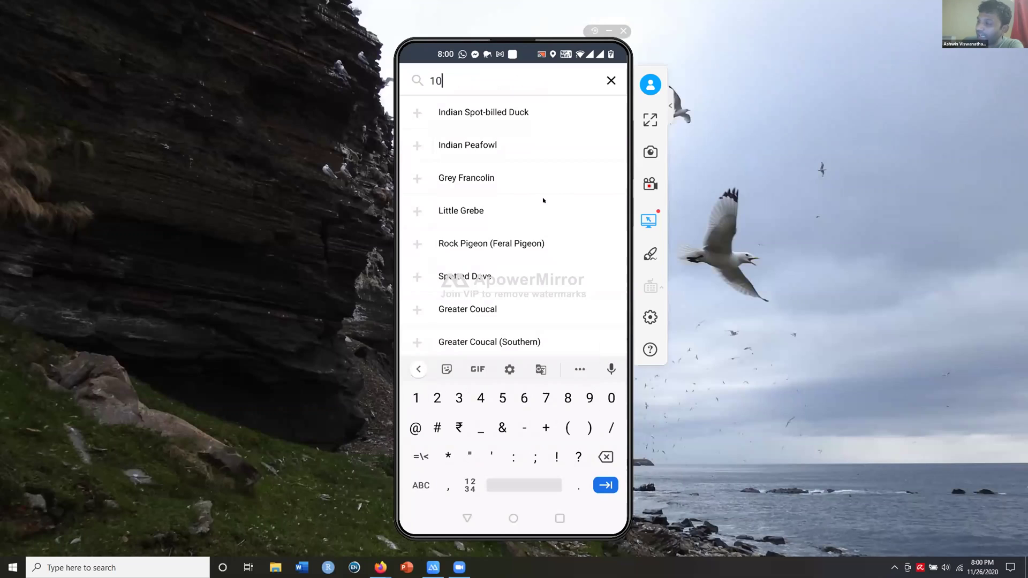
type(" grfr")
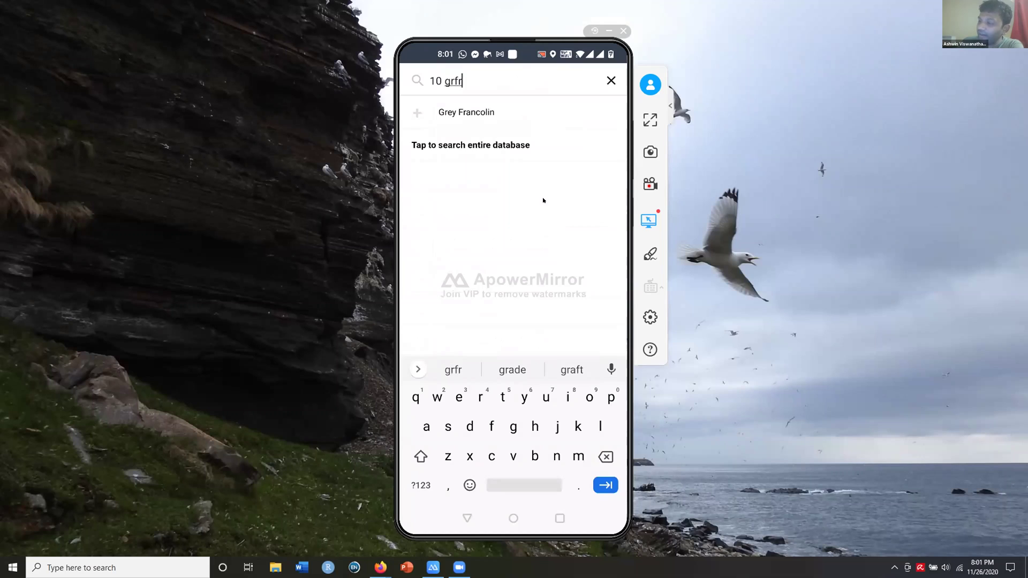
key("Return")
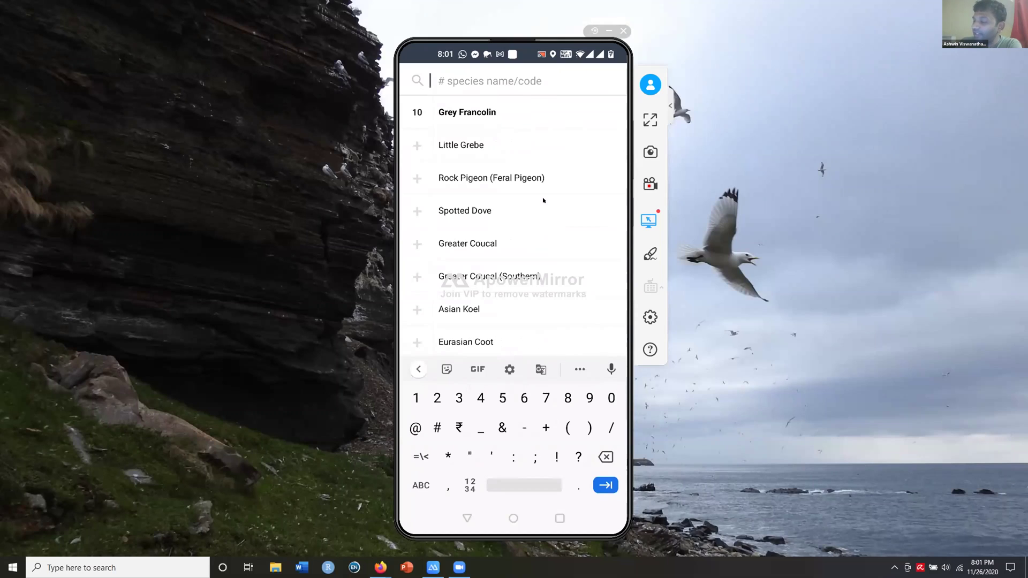
Record 25 Greenish Warblers in the checklist with the quick entry 25 grwa
type("25")
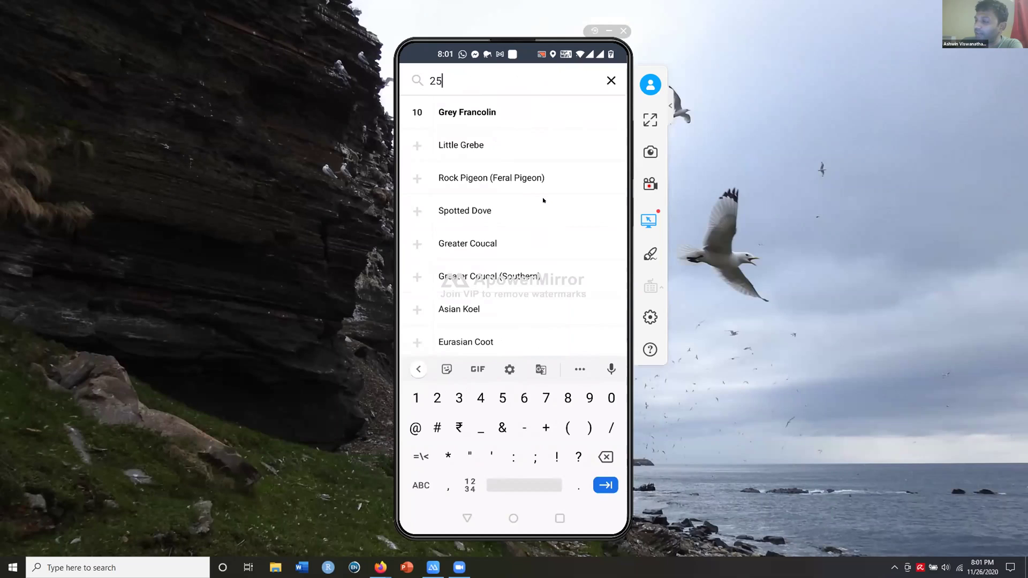
type(" grwa")
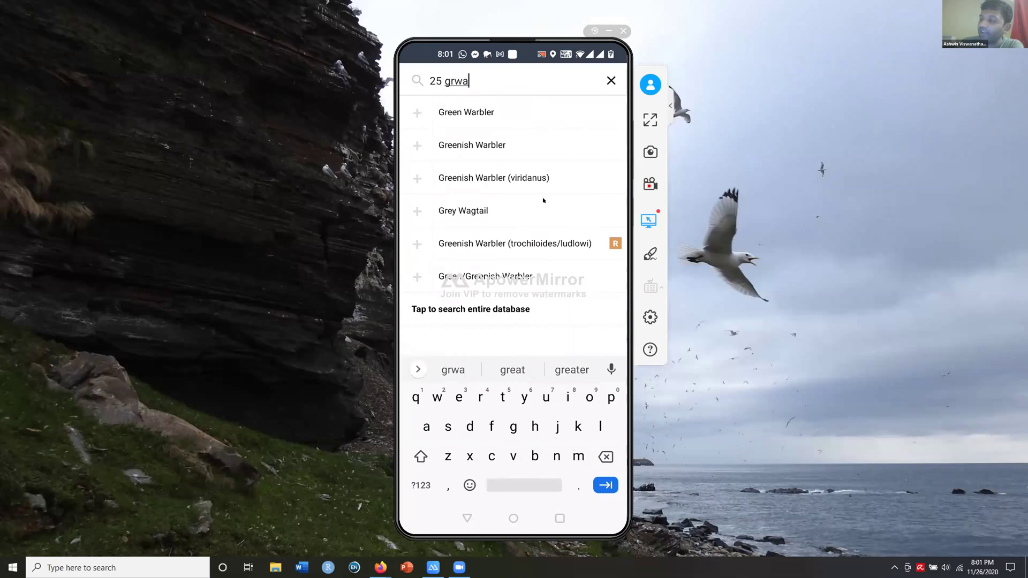
key("Return")
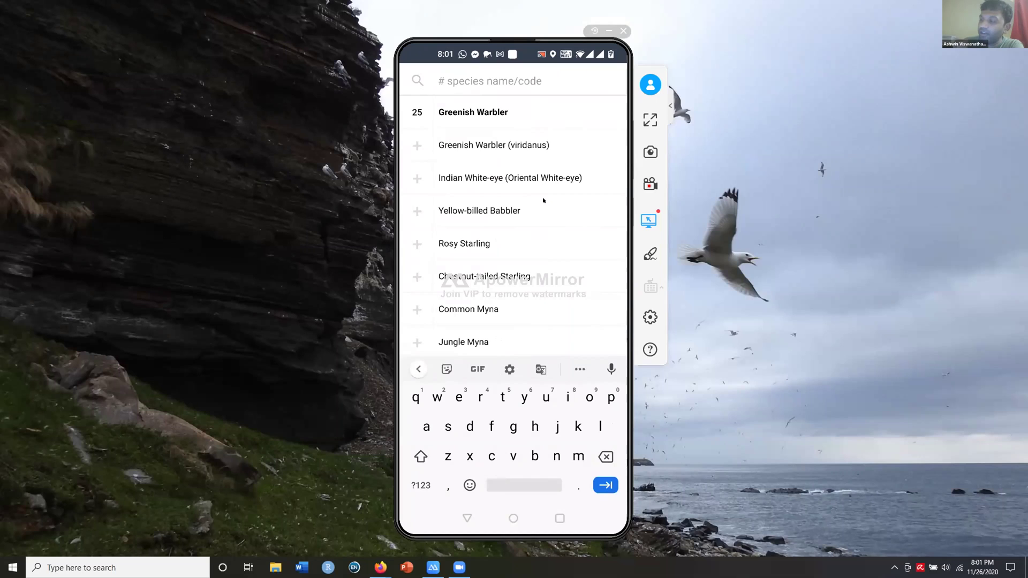
key("Escape")
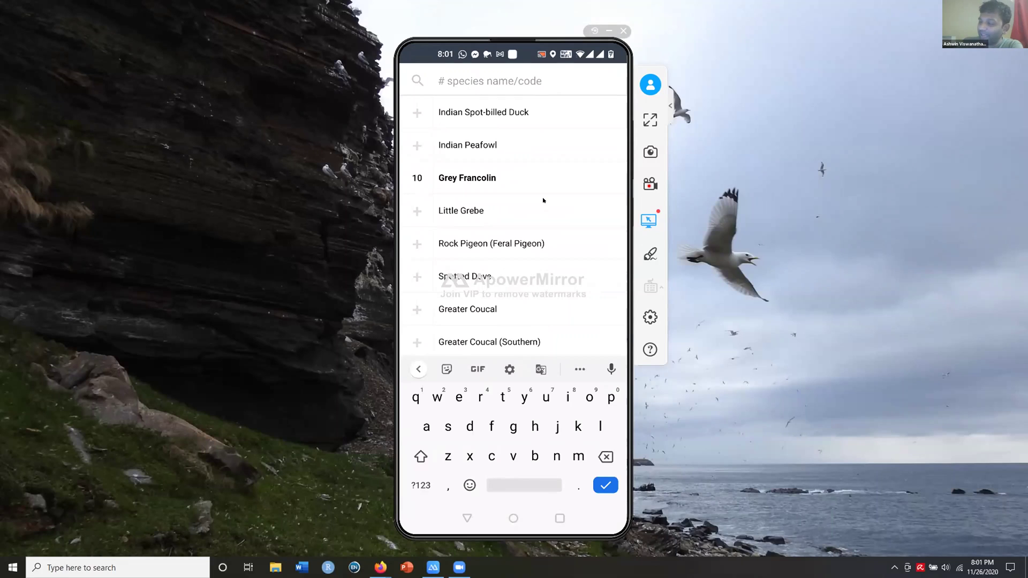
Record 1 Yellow-browed Warbler using the code ybwa, with the details "Heard typical see-wee call. Pale bill, white edged tertials, two clear wing bars."
type("ybwa")
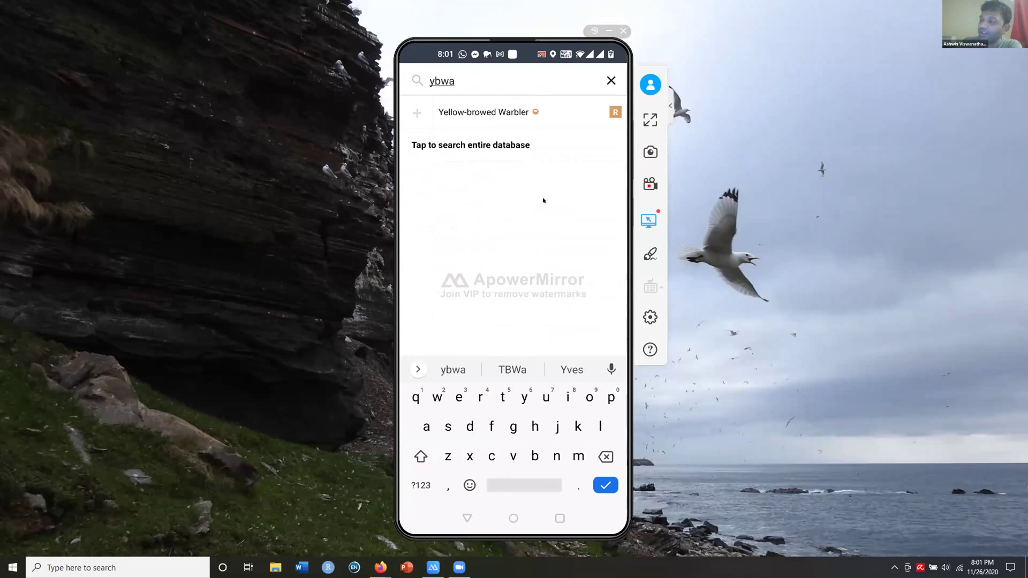
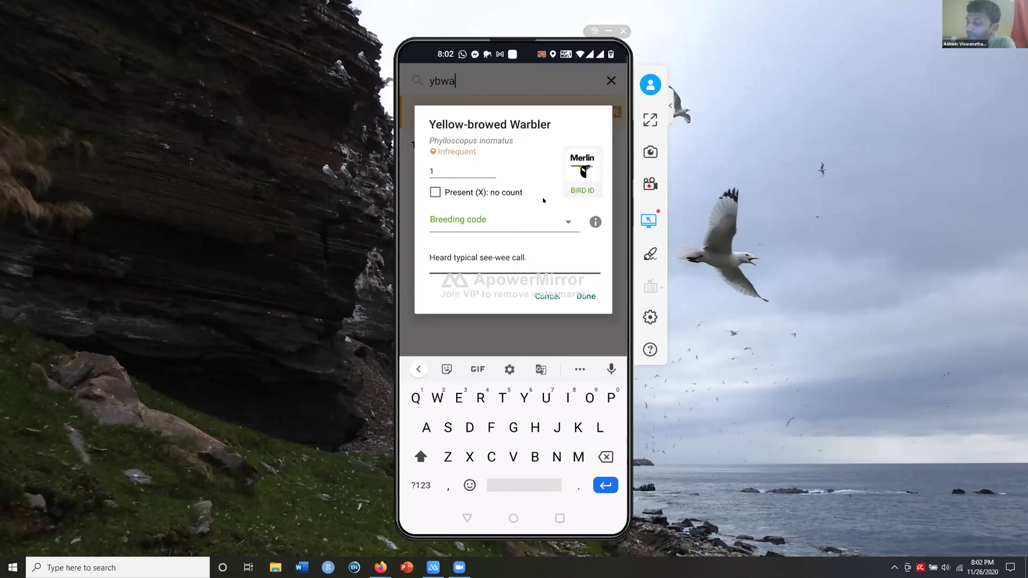
type("Pale bill, white edged tertials")
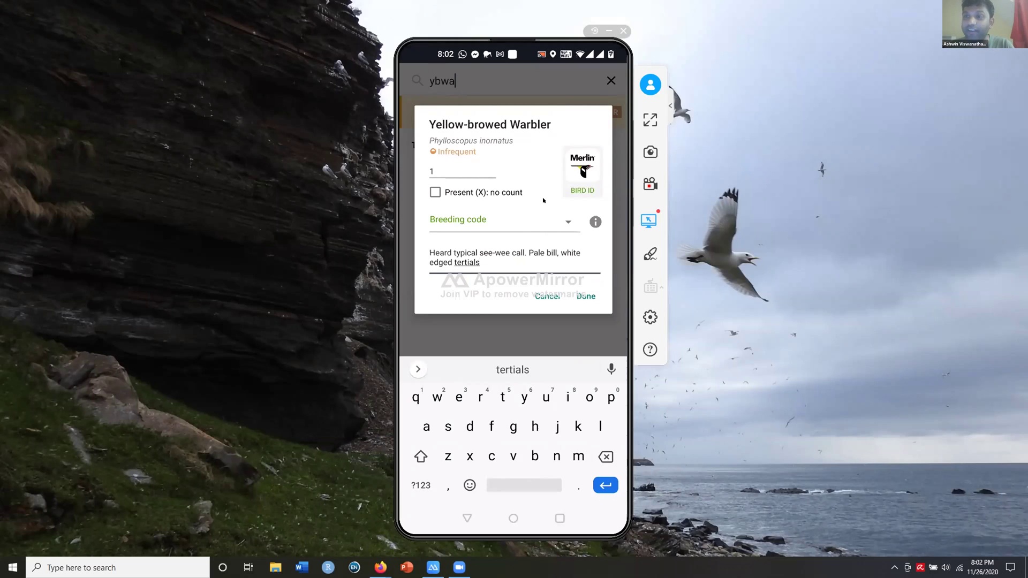
type(", ")
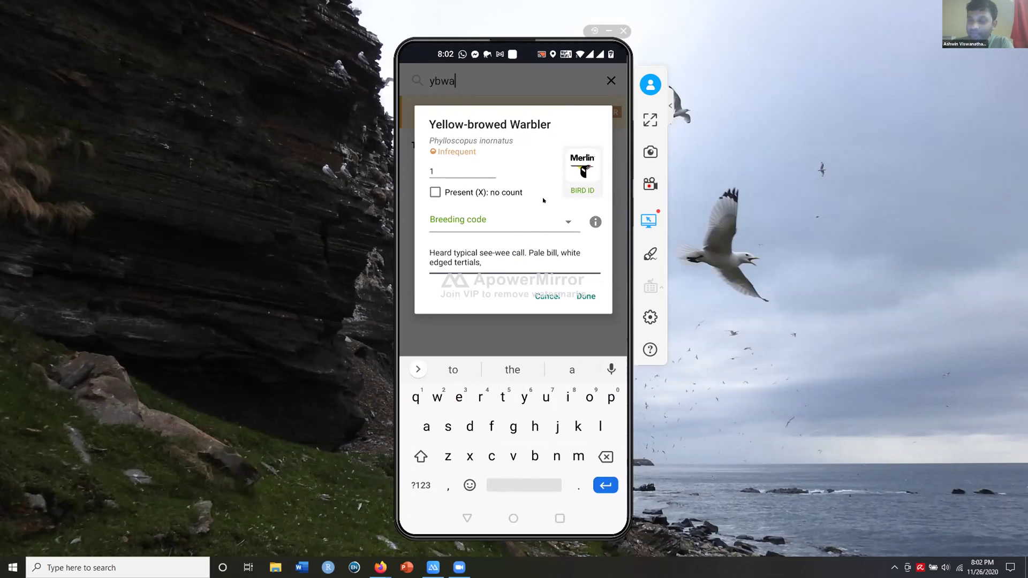
type("two clear wing bar")
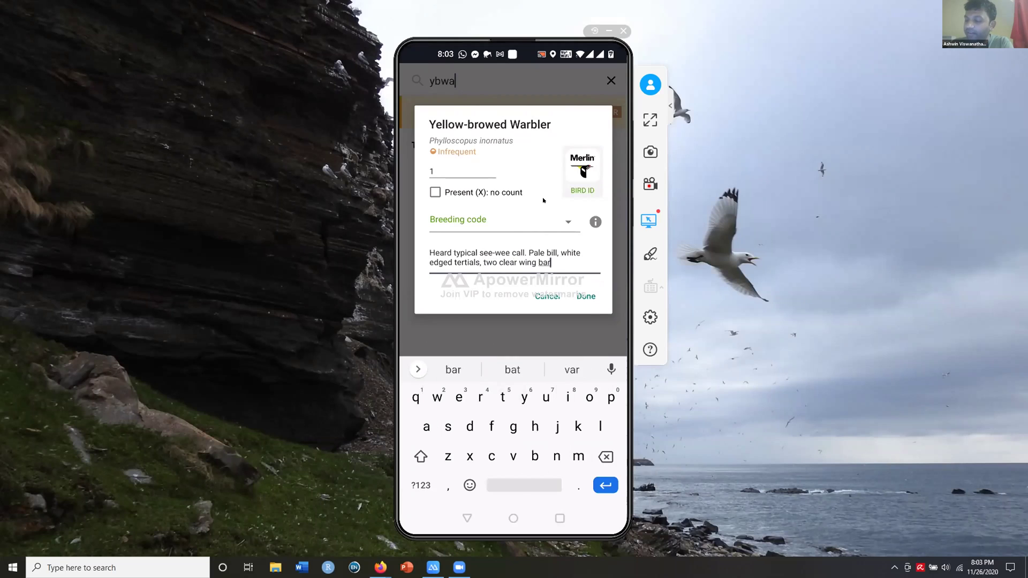
type("s.")
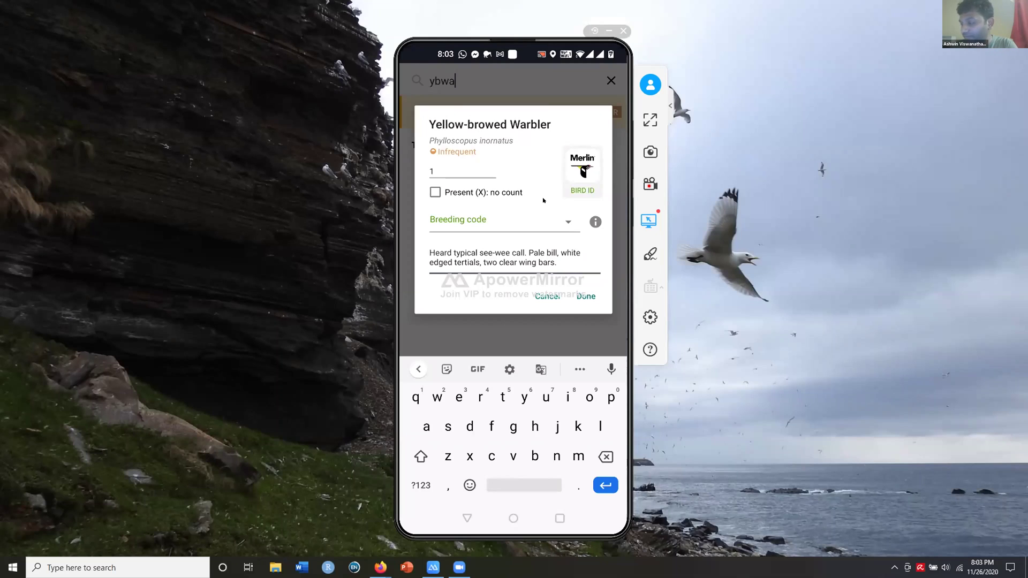
Delete the description text from the Yellow-browed Warbler's details and close its entry
key("BackSpace")
key("BackSpace")
key("BackSpace")
key("BackSpace")
key("BackSpace")
key("BackSpace")
key("BackSpace")
key("BackSpace")
key("BackSpace")
key("BackSpace")
key("BackSpace")
key("BackSpace")
key("BackSpace")
key("BackSpace")
key("BackSpace")
key("BackSpace")
key("BackSpace")
key("BackSpace")
key("BackSpace")
key("BackSpace")
key("BackSpace")
key("BackSpace")
key("BackSpace")
key("BackSpace")
key("BackSpace")
key("BackSpace")
key("BackSpace")
key("BackSpace")
key("BackSpace")
key("BackSpace")
key("BackSpace")
key("BackSpace")
key("BackSpace")
key("BackSpace")
key("BackSpace")
key("BackSpace")
key("BackSpace")
key("BackSpace")
key("BackSpace")
key("BackSpace")
key("BackSpace")
key("BackSpace")
key("BackSpace")
key("BackSpace")
key("BackSpace")
key("BackSpace")
key("BackSpace")
key("BackSpace")
key("BackSpace")
key("BackSpace")
key("BackSpace")
key("BackSpace")
key("BackSpace")
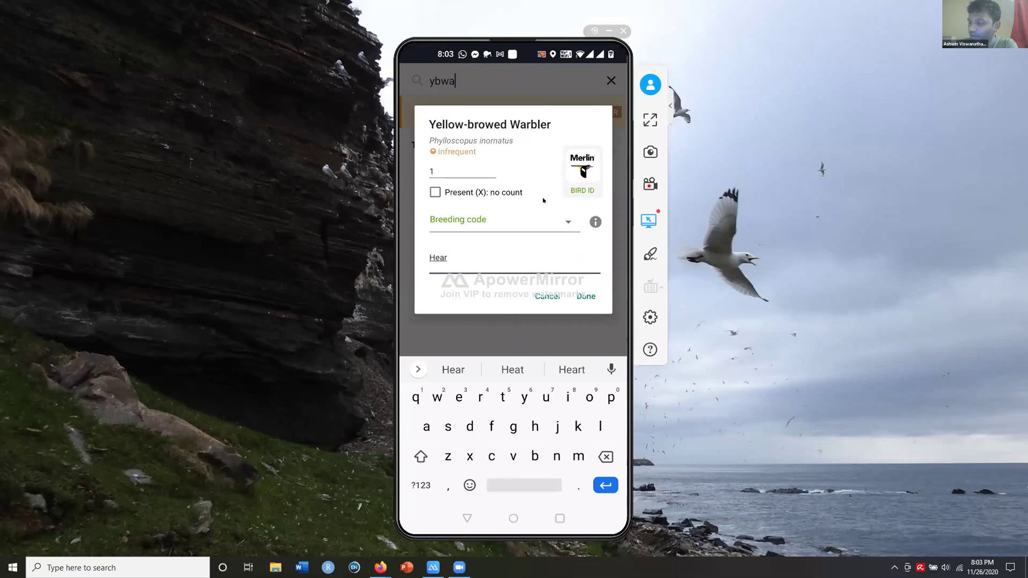
key("Escape")
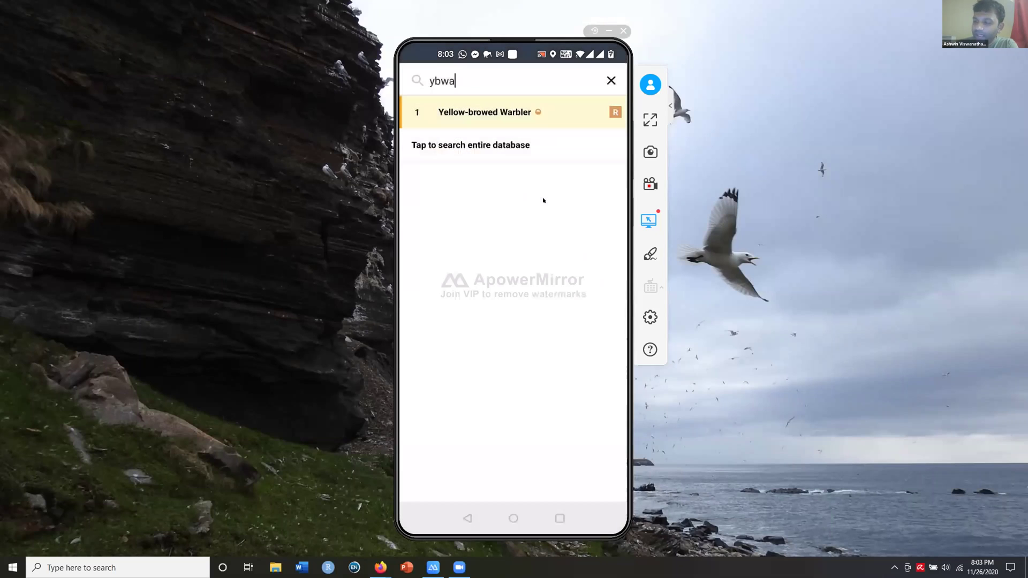
Reopen the Yellow-browed Warbler entry and save it with the details "Heard see wee call"
key("Return")
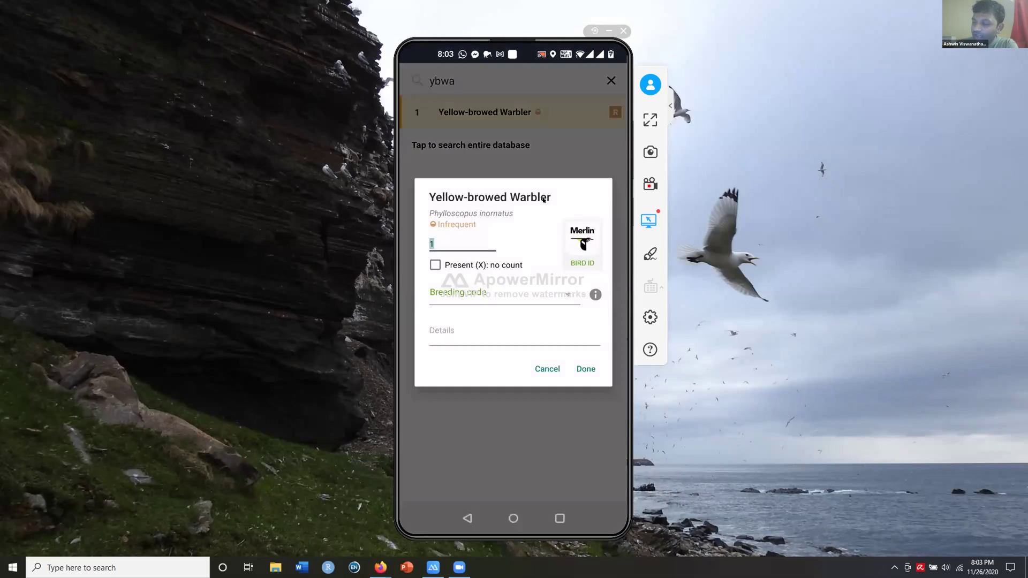
key("Tab")
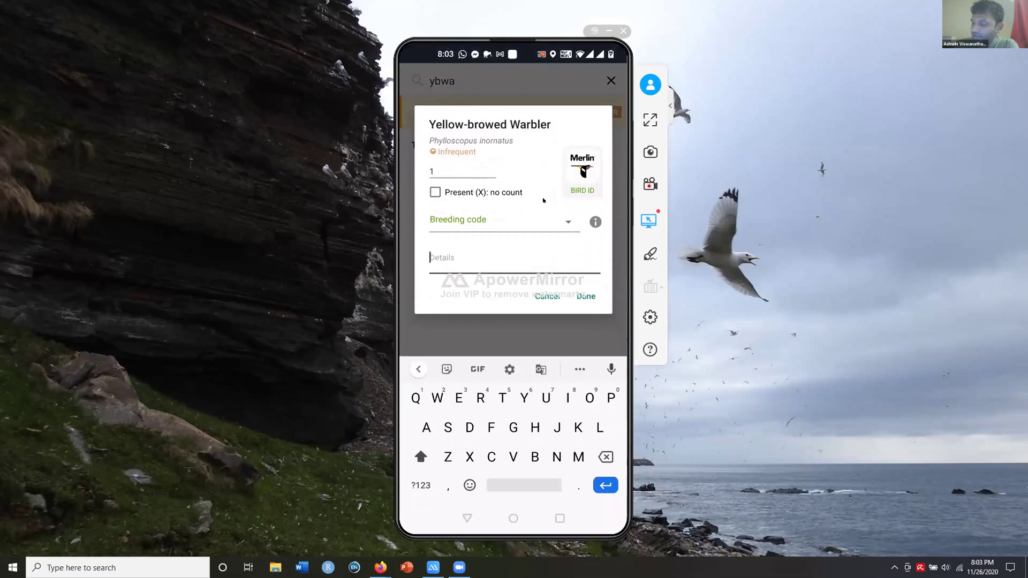
type("Hear")
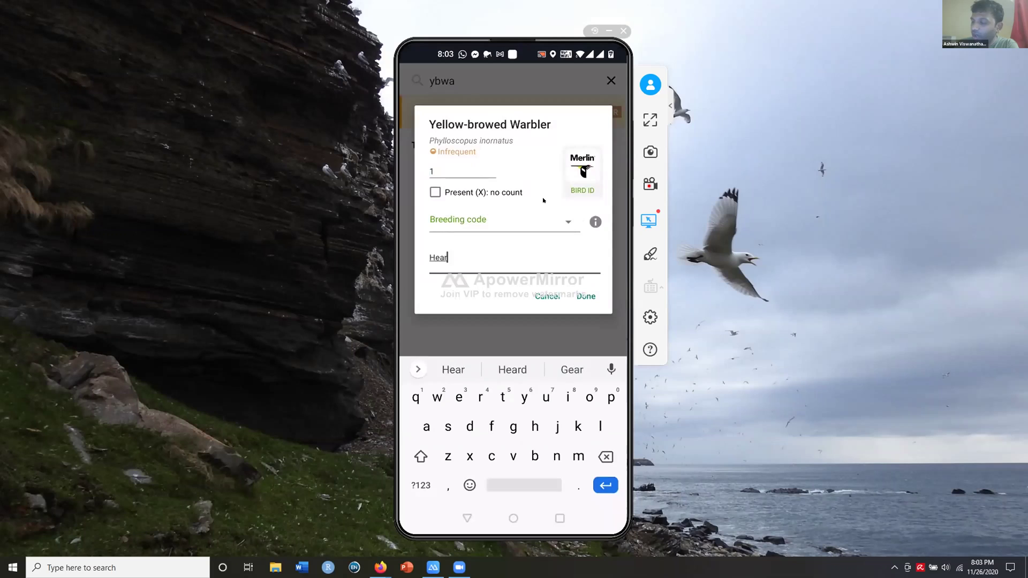
type("d see wee")
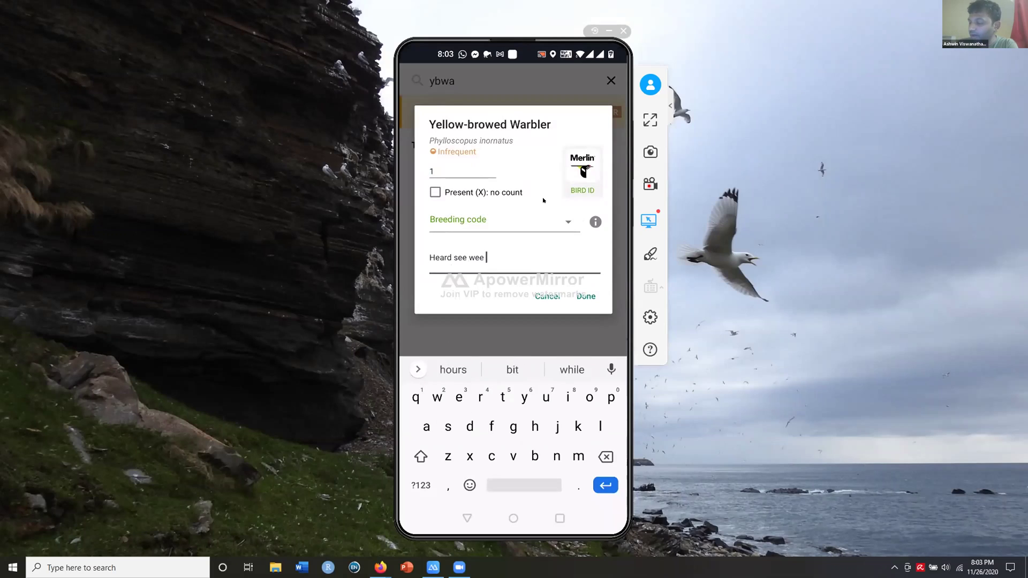
type("call")
key("Return")
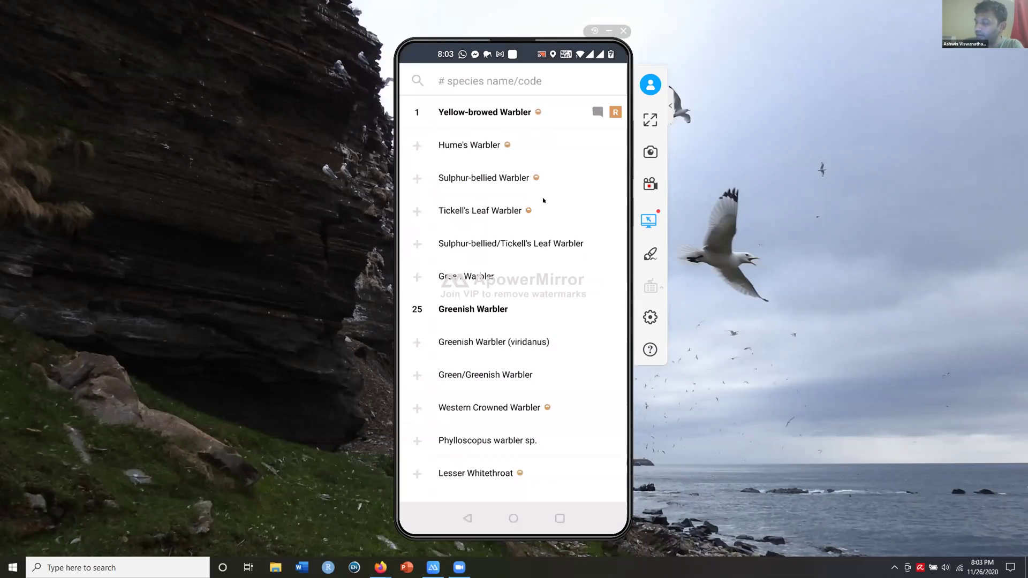
key("Escape")
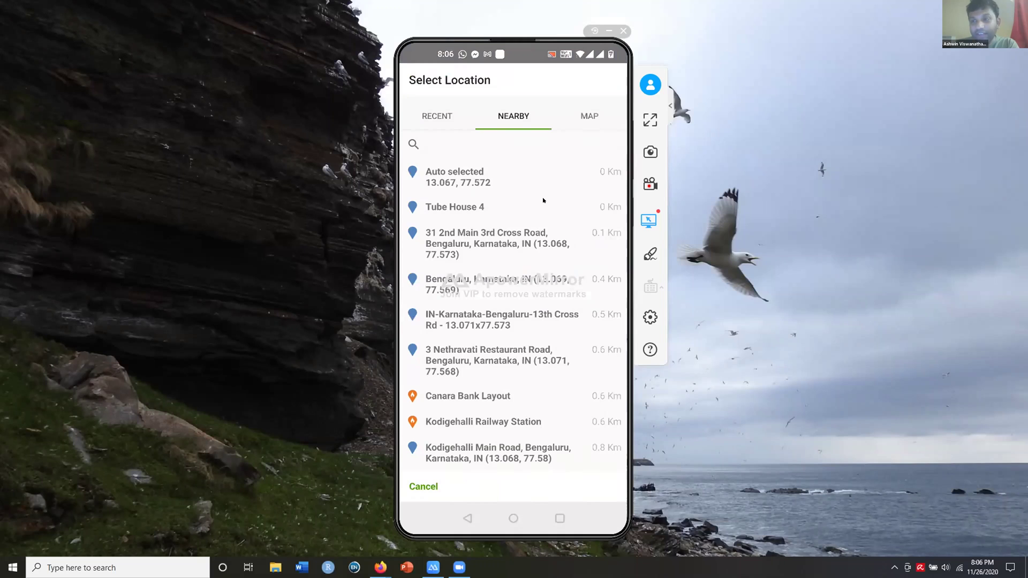
Leave the current checklist, open the unsubmitted one from 25 Nov 4:20pm and look through its reported species
right_click(543, 201)
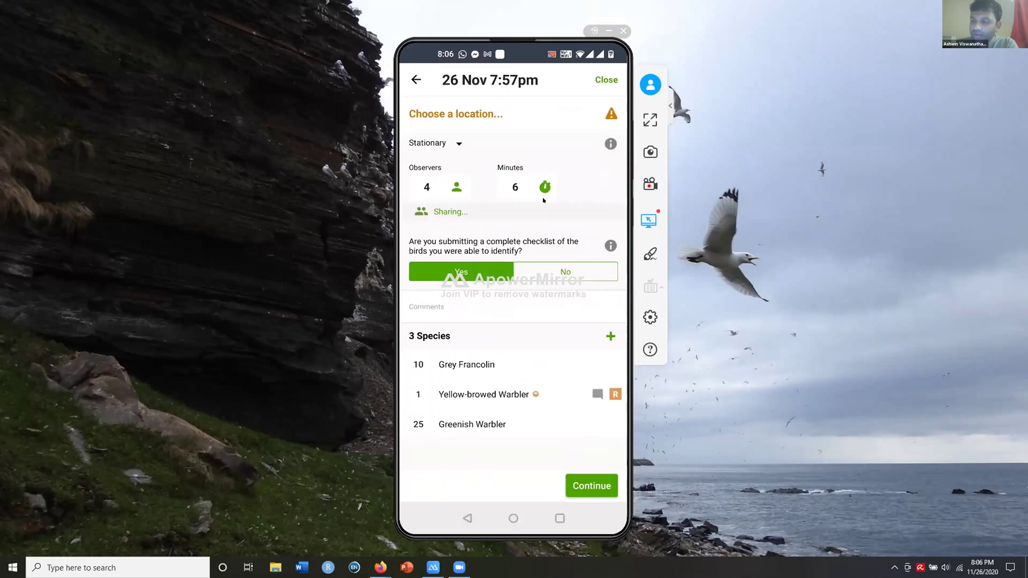
right_click(543, 200)
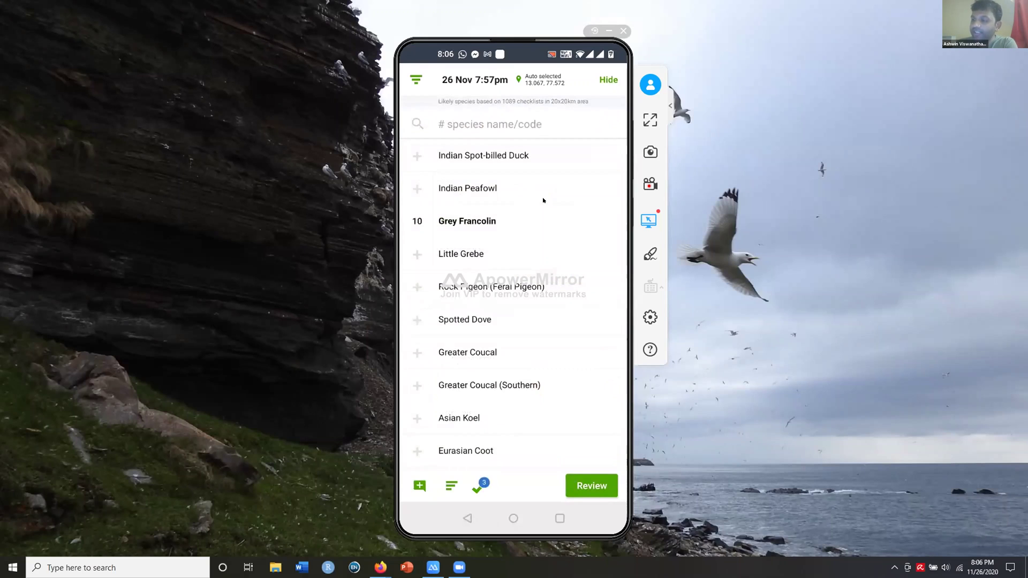
right_click(543, 201)
right_click(543, 200)
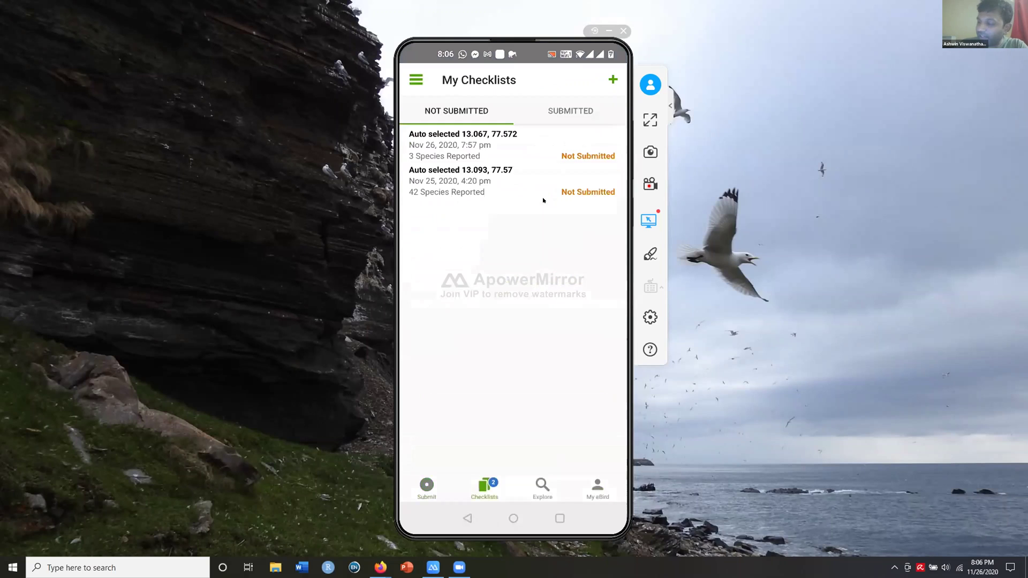
left_click(543, 201)
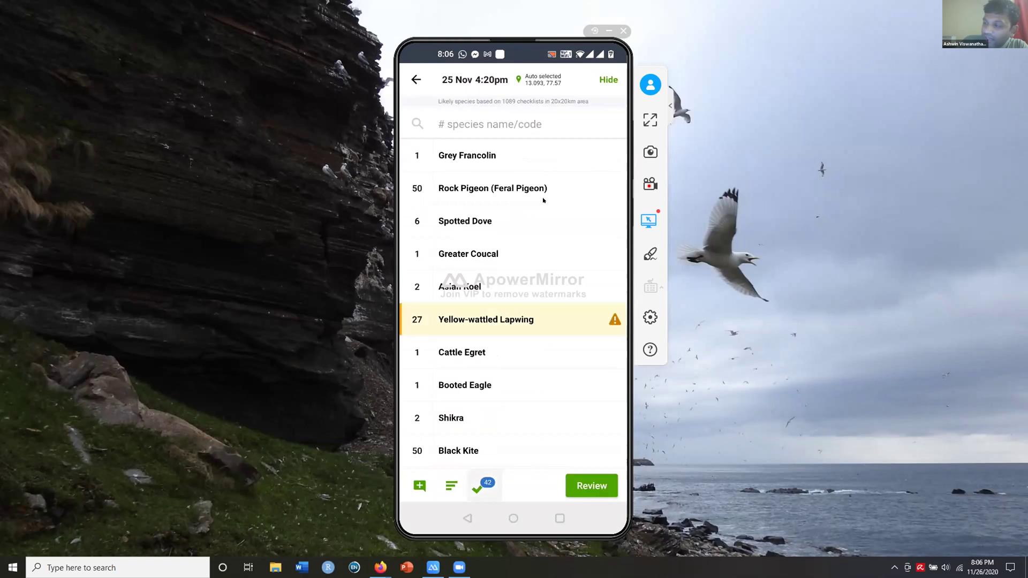
scroll(543, 200, "down", 5)
scroll(543, 200, "up", 5)
scroll(543, 200, "down", 2)
scroll(543, 200, "down", 5)
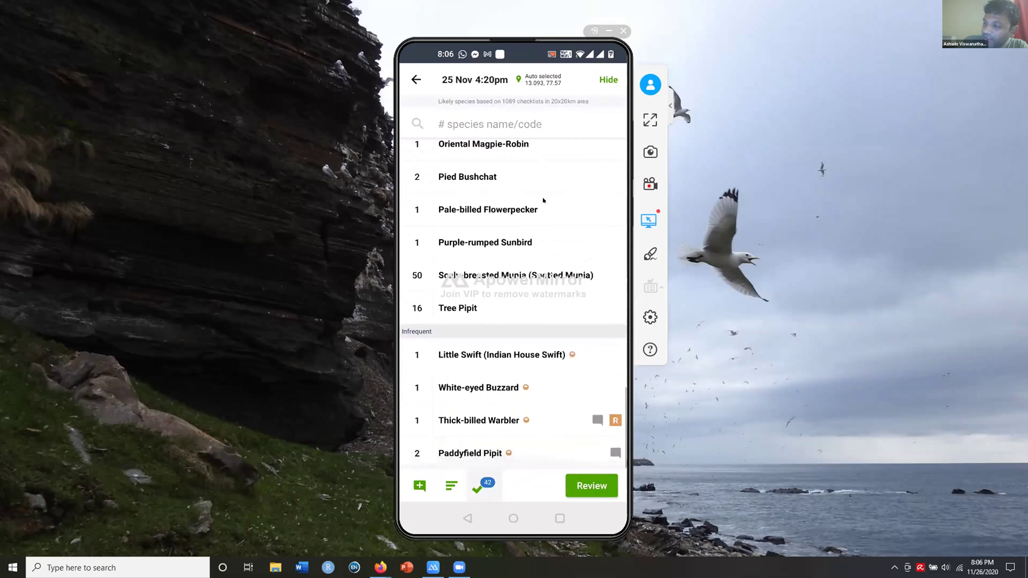
scroll(543, 201, "up", 1)
scroll(543, 200, "up", 6)
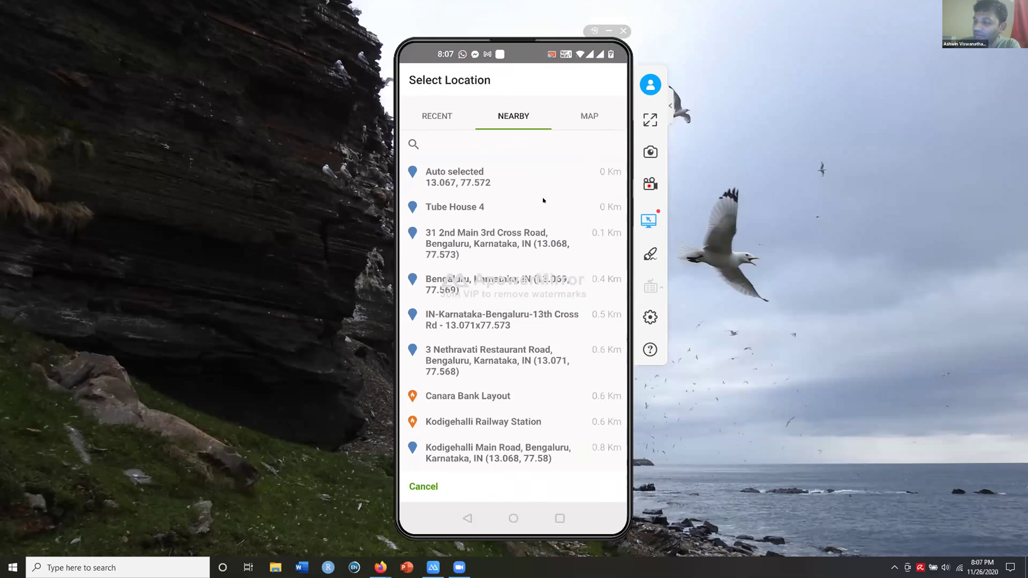
Choose Tube House 4 as the location of the 26 Nov 7:57pm checklist
left_click(542, 200)
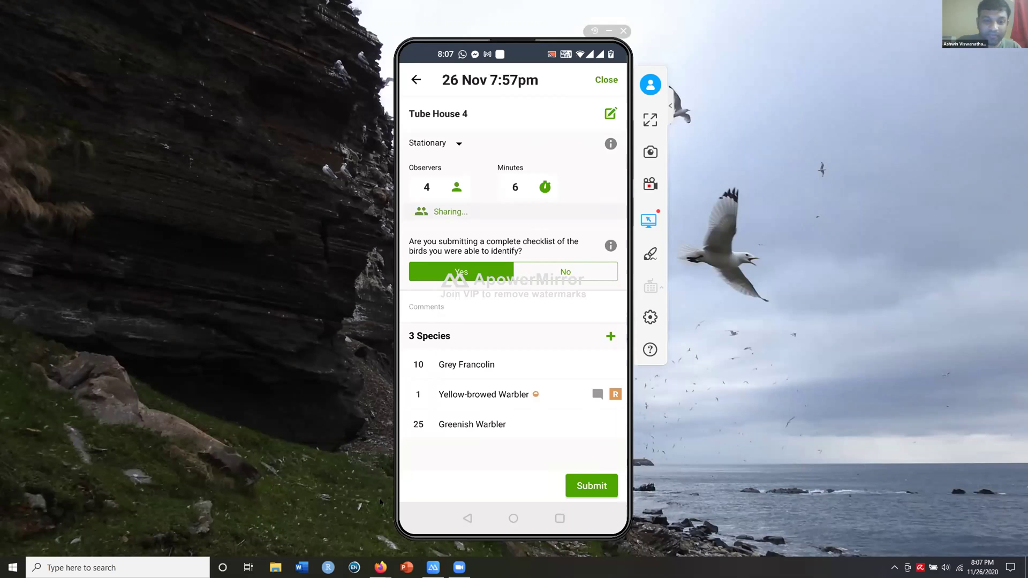
Switch to the eBird India website in Firefox, view the page for submitting observations and return to the home page
mouse_move(372, 559)
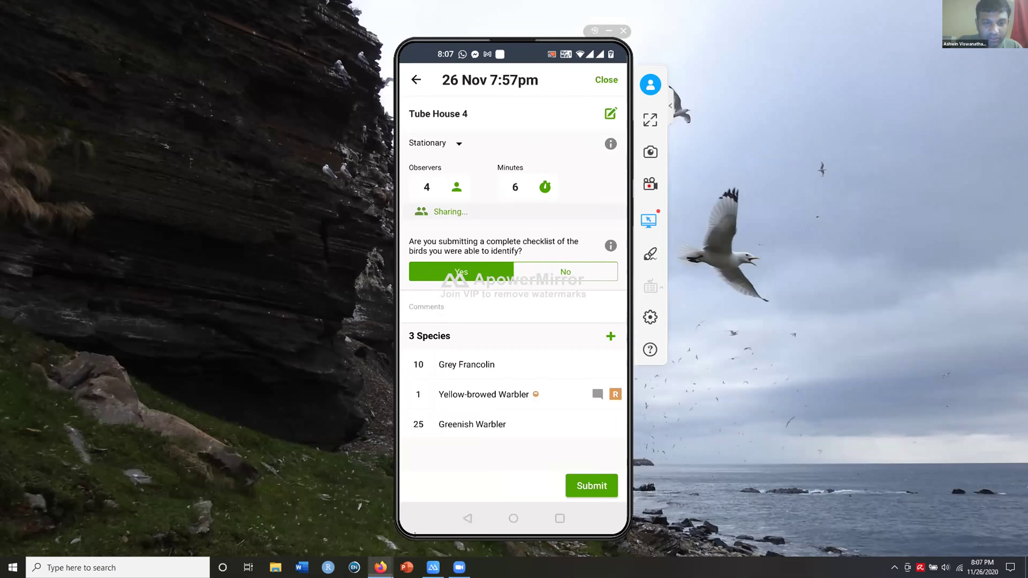
left_click(437, 522)
left_click(426, 194)
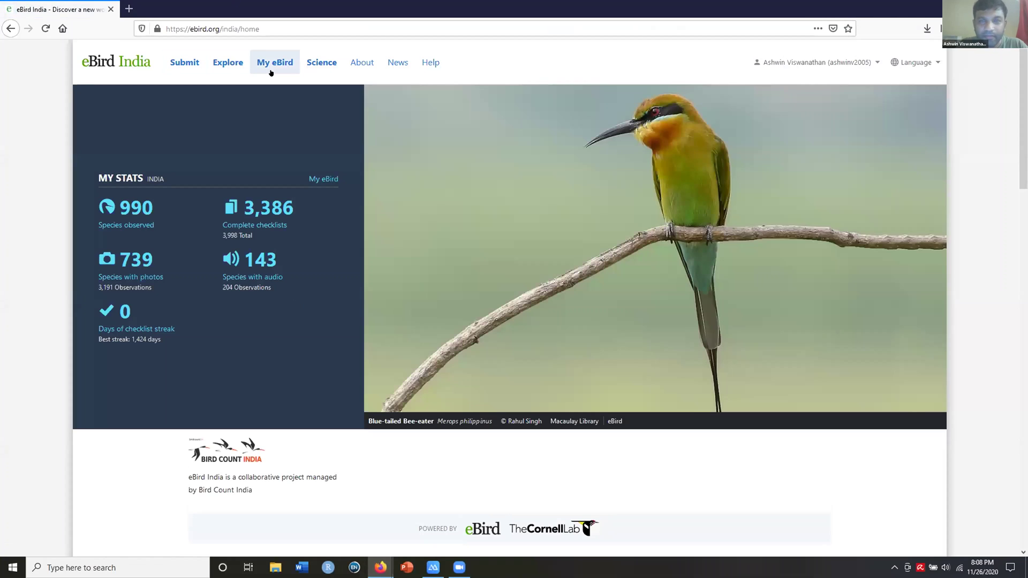
left_click(192, 68)
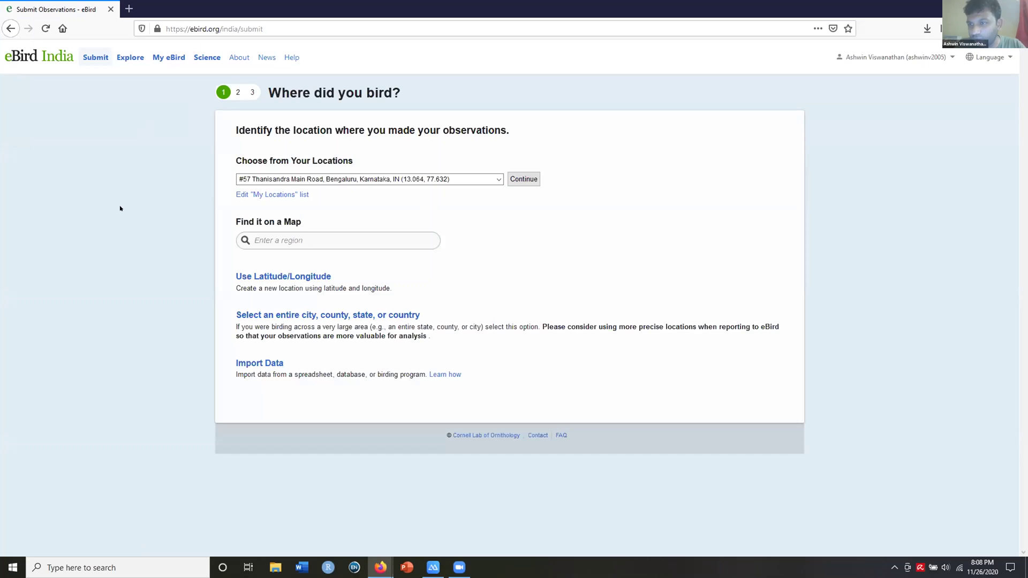
left_click(7, 26)
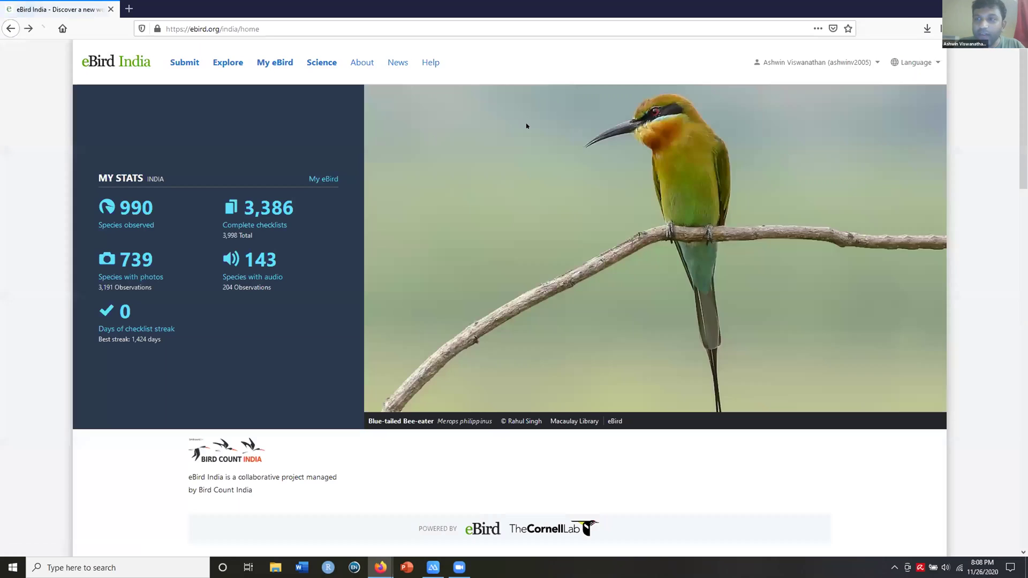
Open the account preferences in a new browser tab and review the species name, public name, data privacy and sharing notification settings
left_click(905, 63)
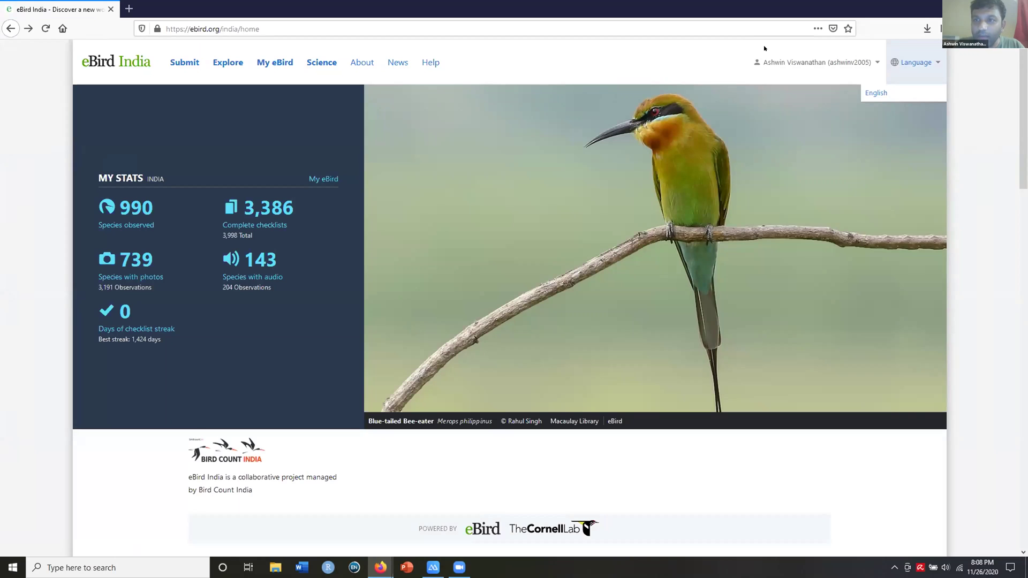
left_click(813, 62)
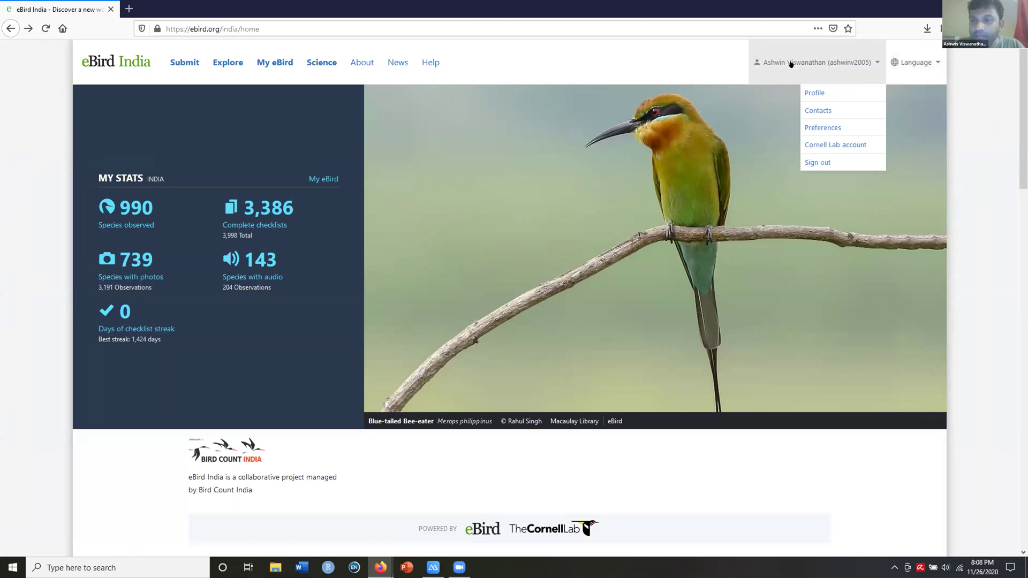
right_click(833, 130)
left_click(857, 139)
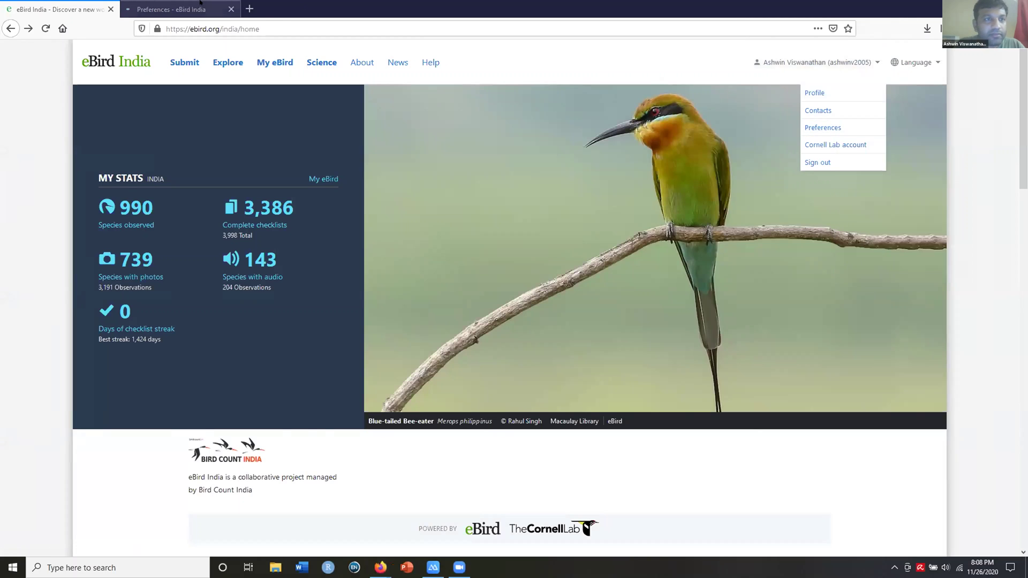
left_click(172, 9)
scroll(423, 260, "down", 2)
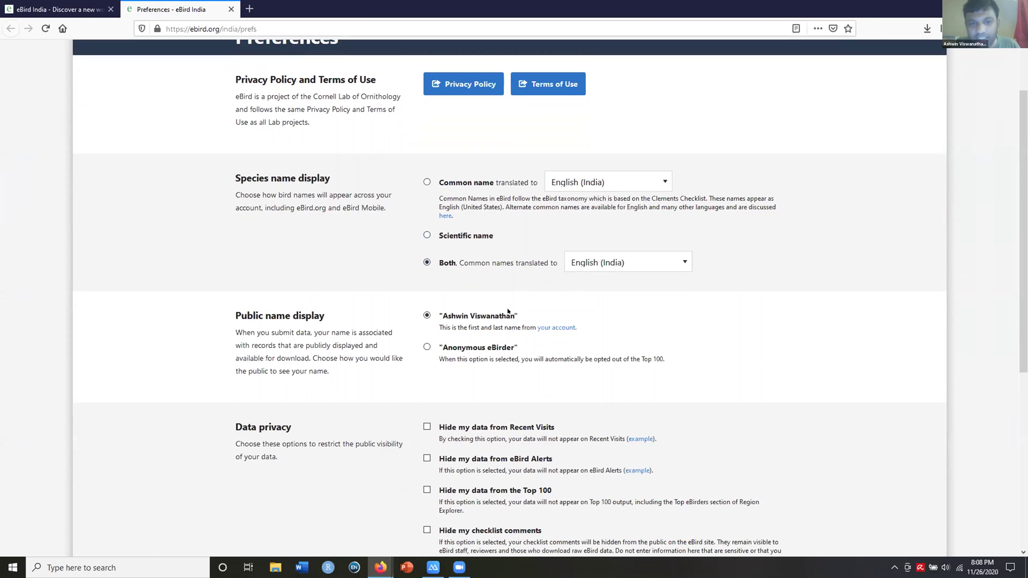
scroll(508, 311, "down", 2)
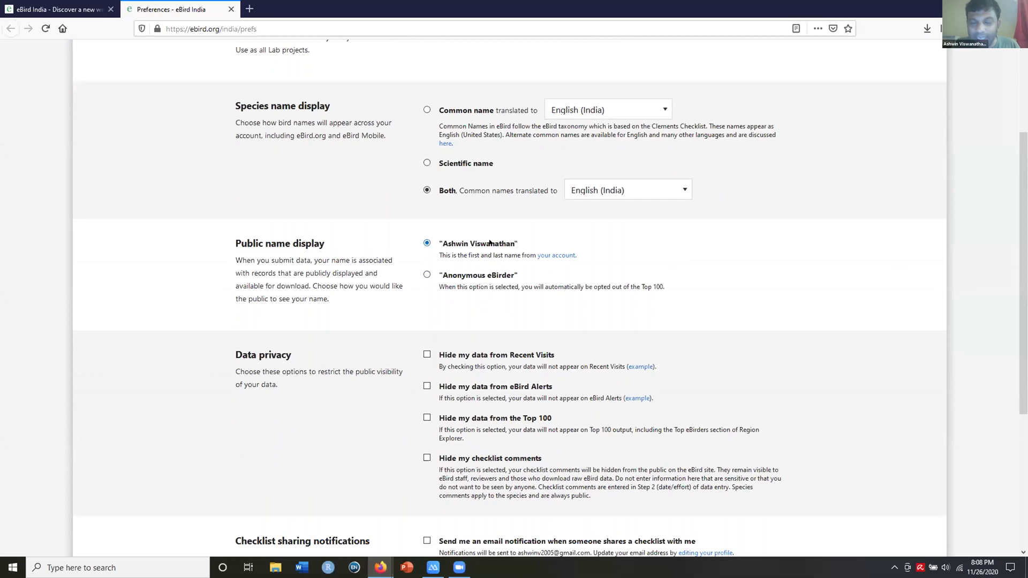
scroll(482, 328, "down", 5)
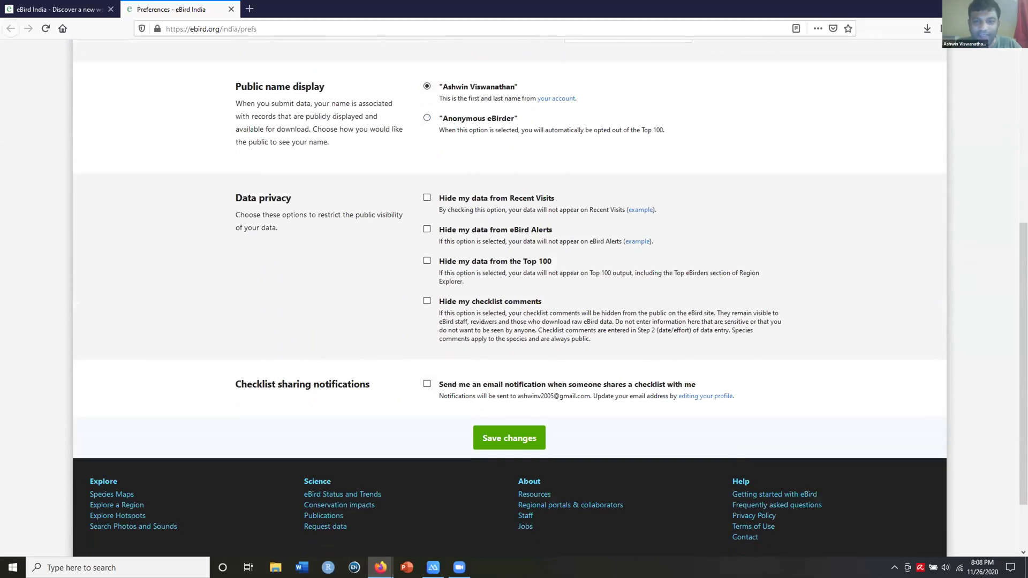
scroll(483, 328, "up", 8)
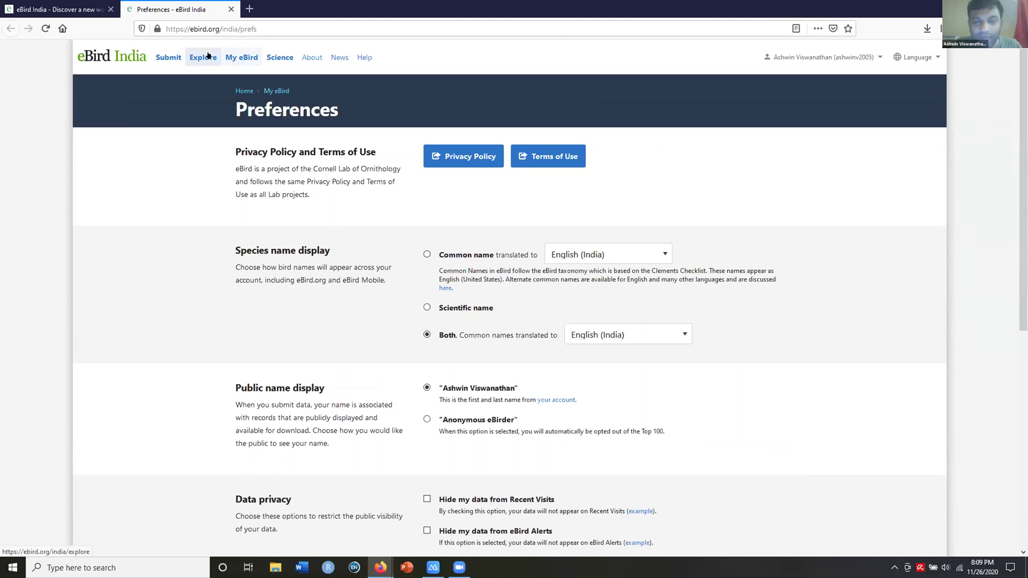
Go to My eBird, list the submitted checklists and open the one from 24 Nov 2020, 4:50 PM
left_click(244, 56)
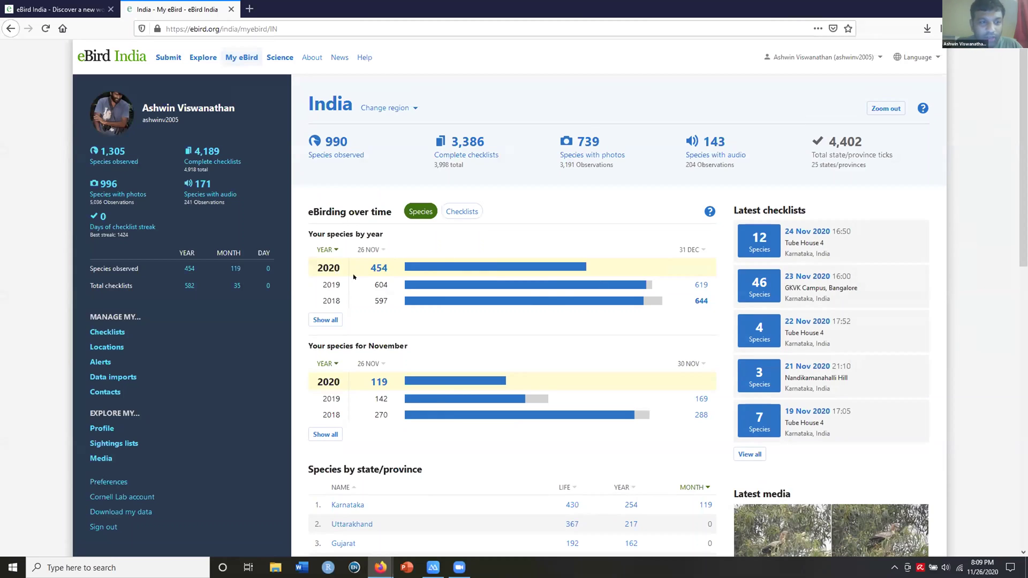
left_click(106, 333)
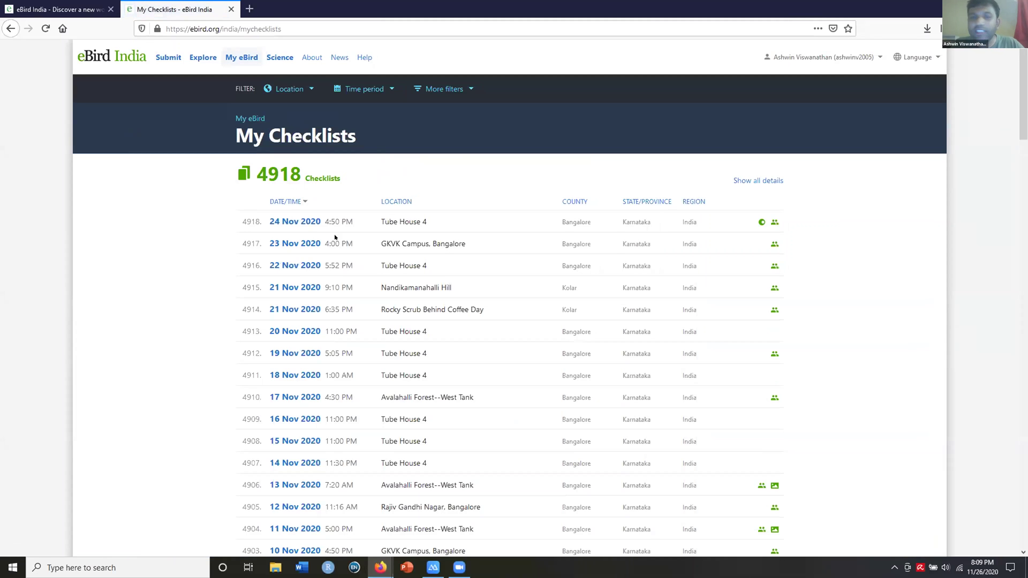
left_click(299, 219)
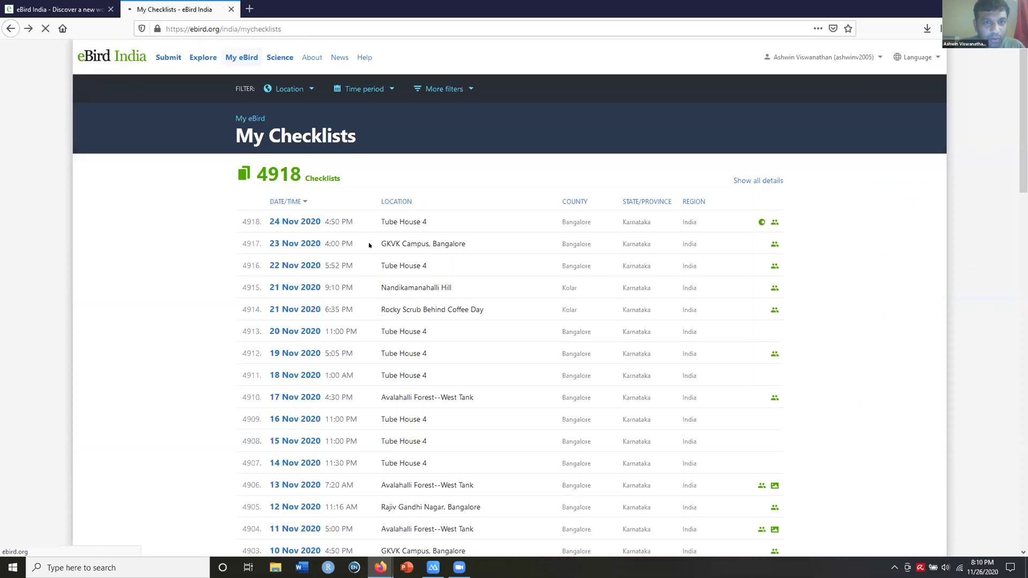
Open the submitted checklist from 13 Nov 2020, 7:20 AM at Avalahalli Forest--West Tank and view its species list
scroll(714, 321, "down", 2)
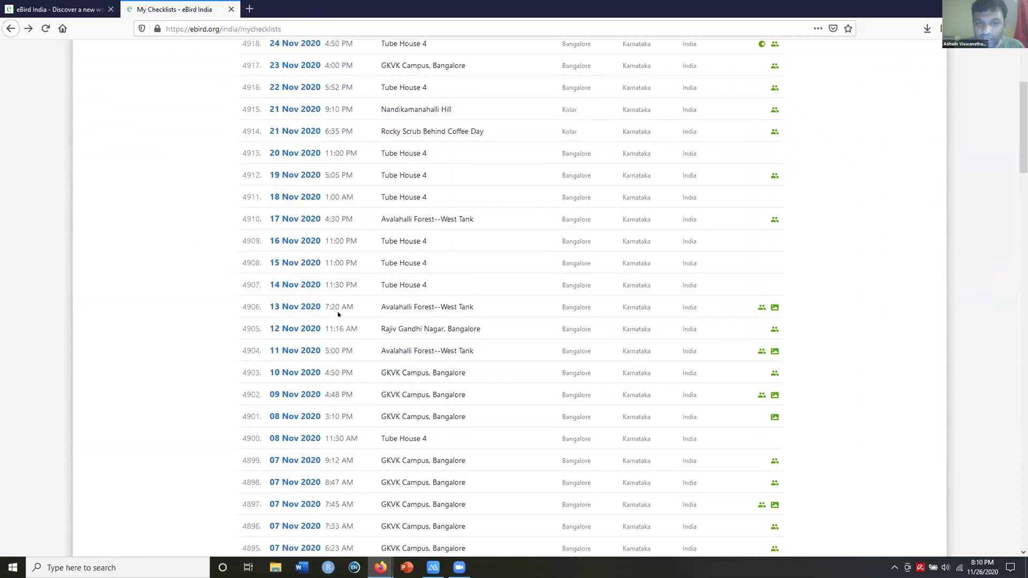
left_click(305, 305)
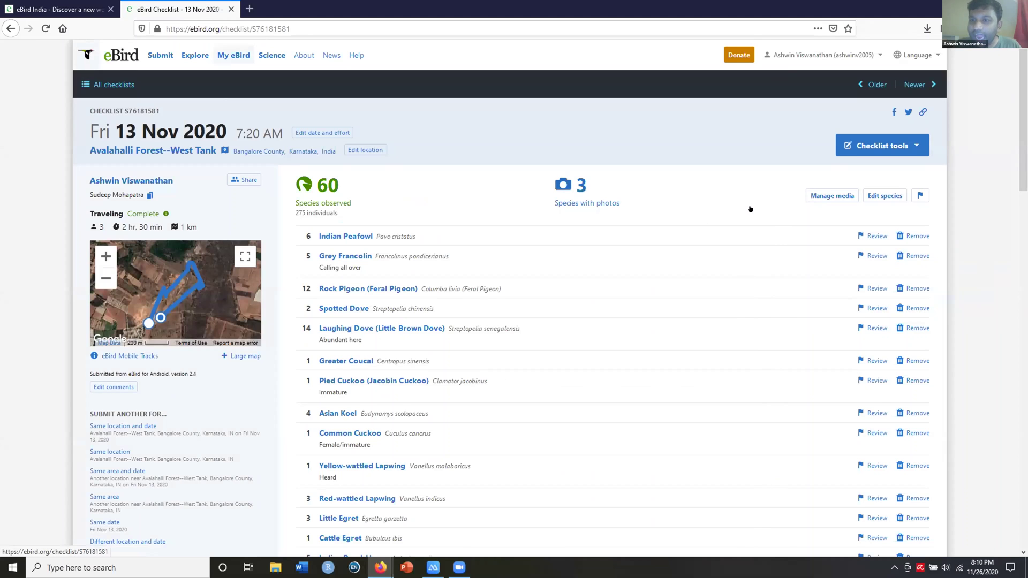
scroll(750, 209, "down", 2)
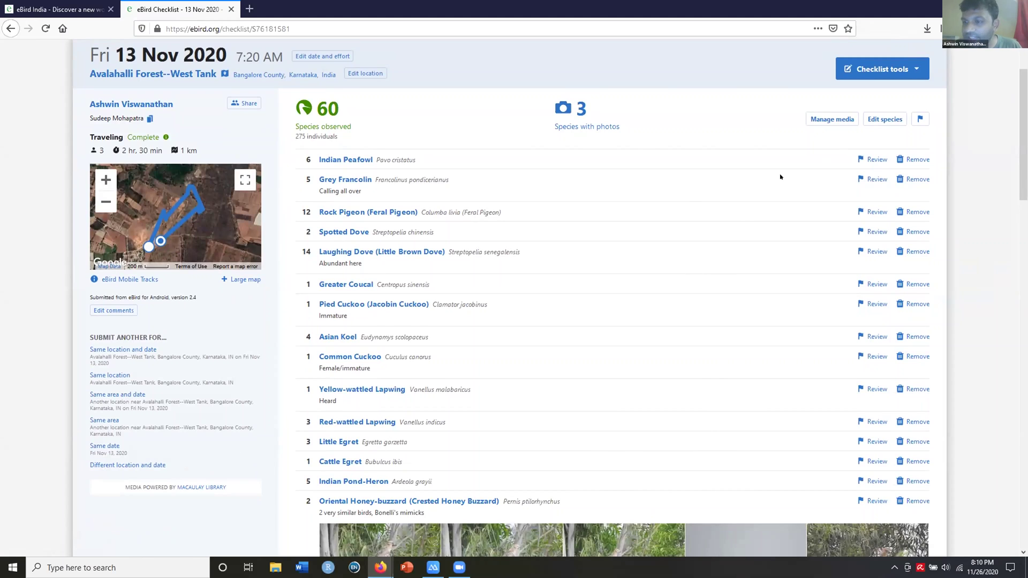
Open media management for the 13 Nov 2020 checklist, review the photos attached to its species and return to the checklist
left_click(825, 121)
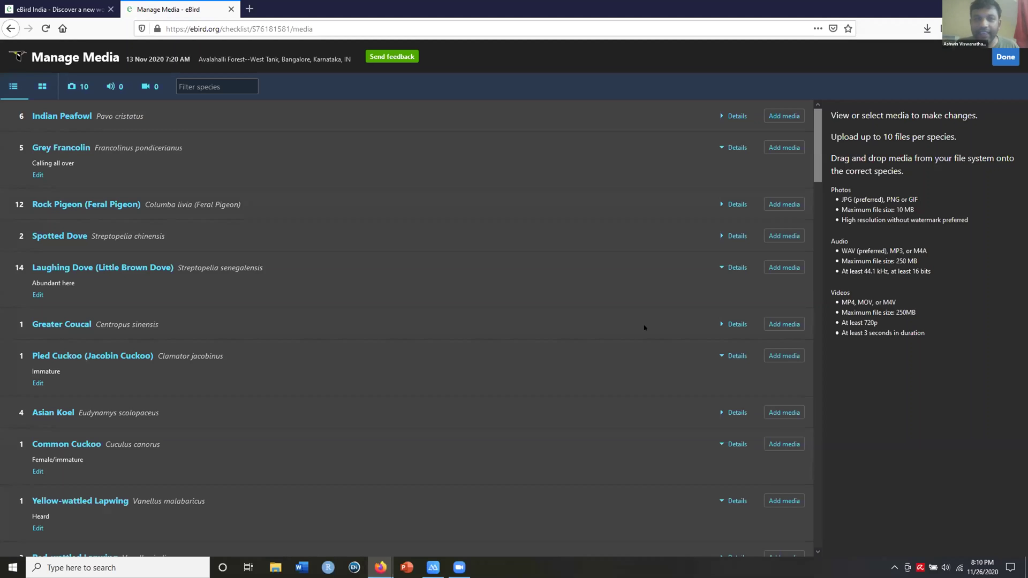
scroll(644, 327, "down", 8)
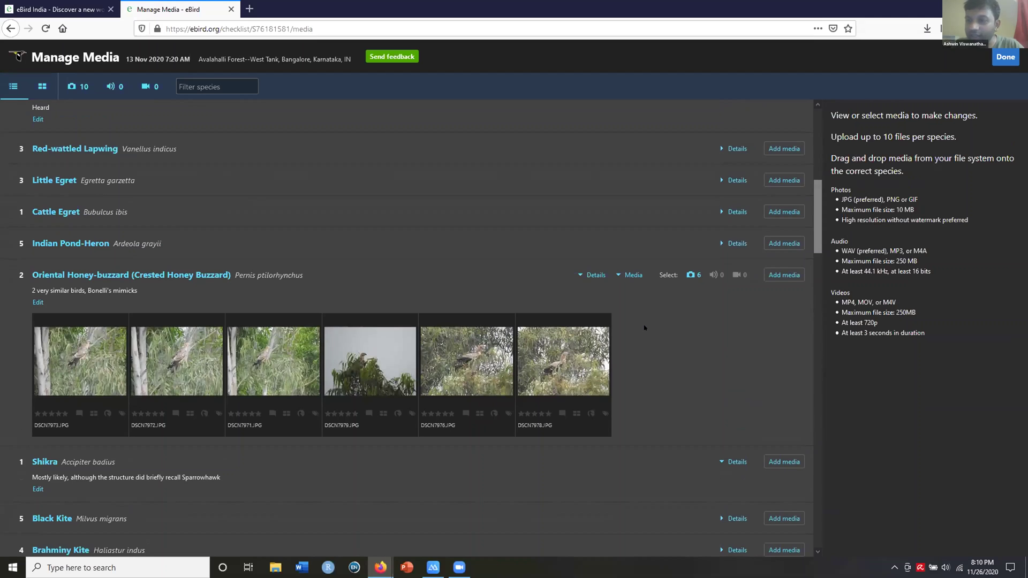
scroll(644, 328, "down", 15)
scroll(644, 327, "up", 8)
scroll(644, 327, "up", 15)
left_click(1005, 56)
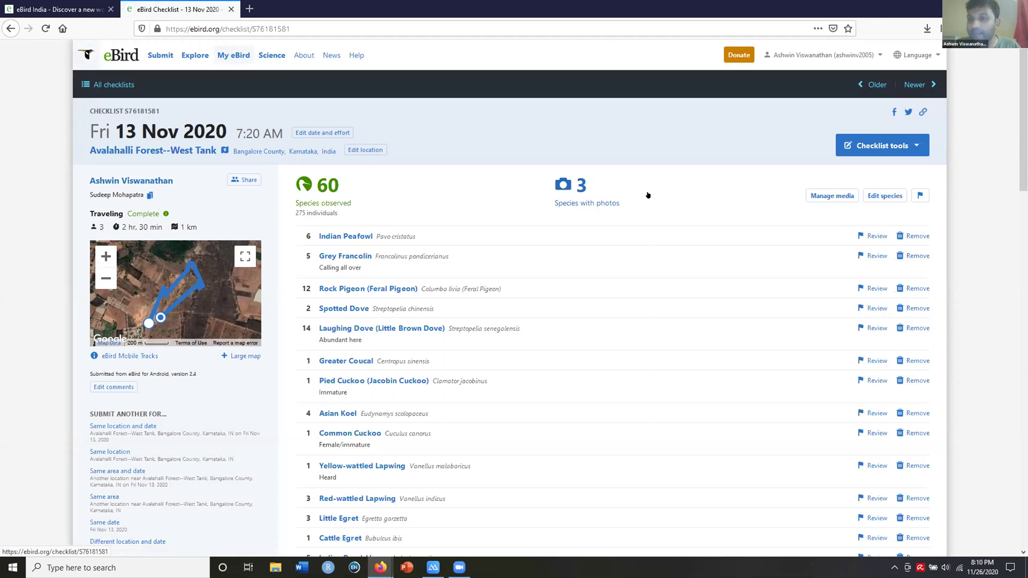
View the checklist's track map in full screen and examine the recorded route up close
scroll(712, 270, "down", 1)
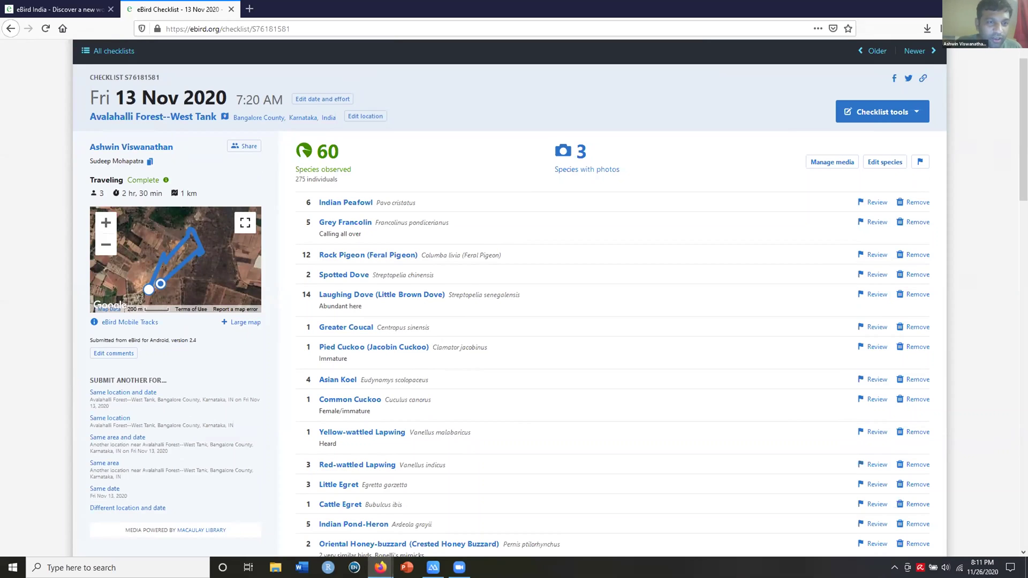
left_click(245, 223)
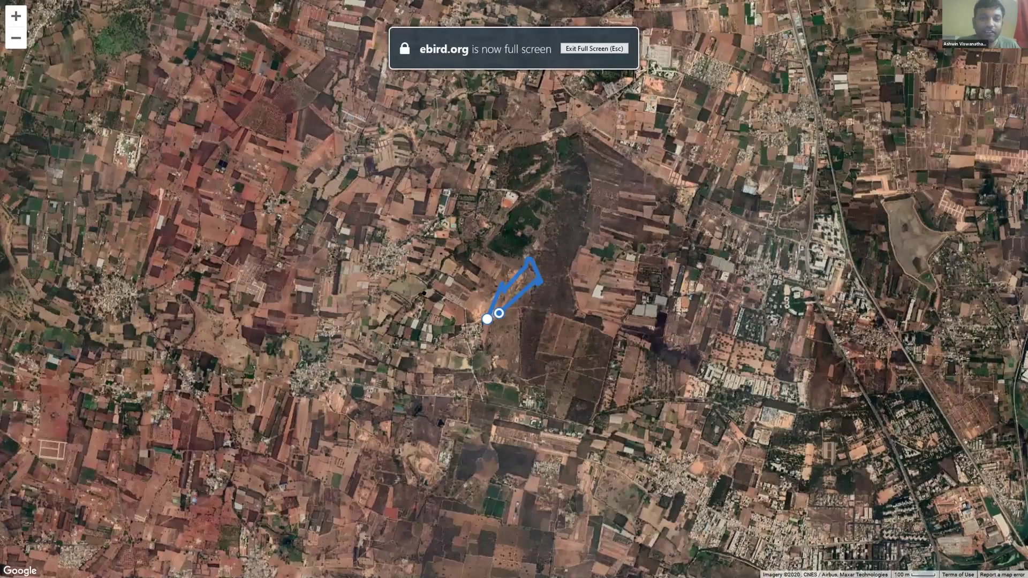
scroll(556, 315, "up", 1)
scroll(555, 319, "up", 2)
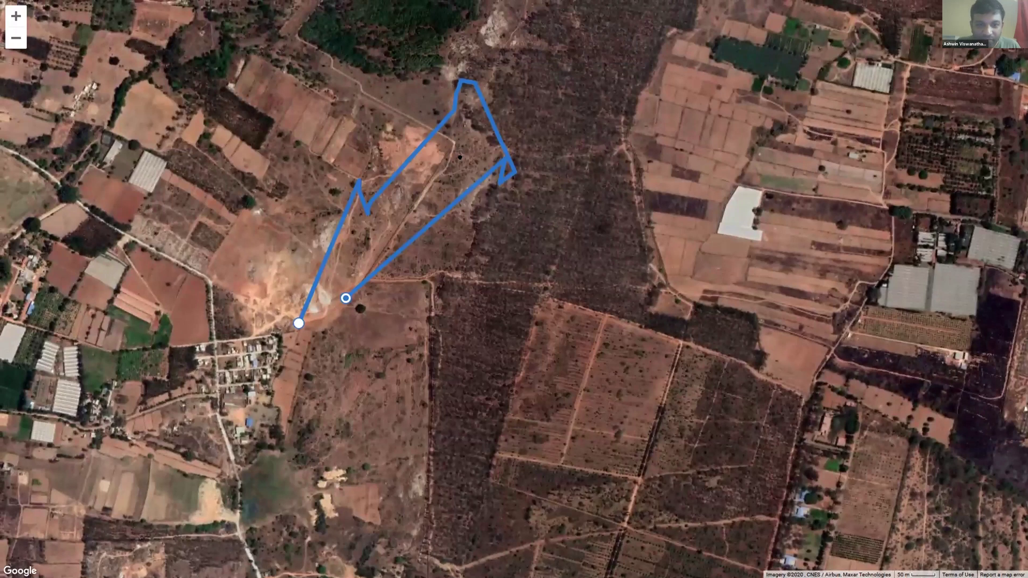
left_click_drag(459, 157, 516, 216)
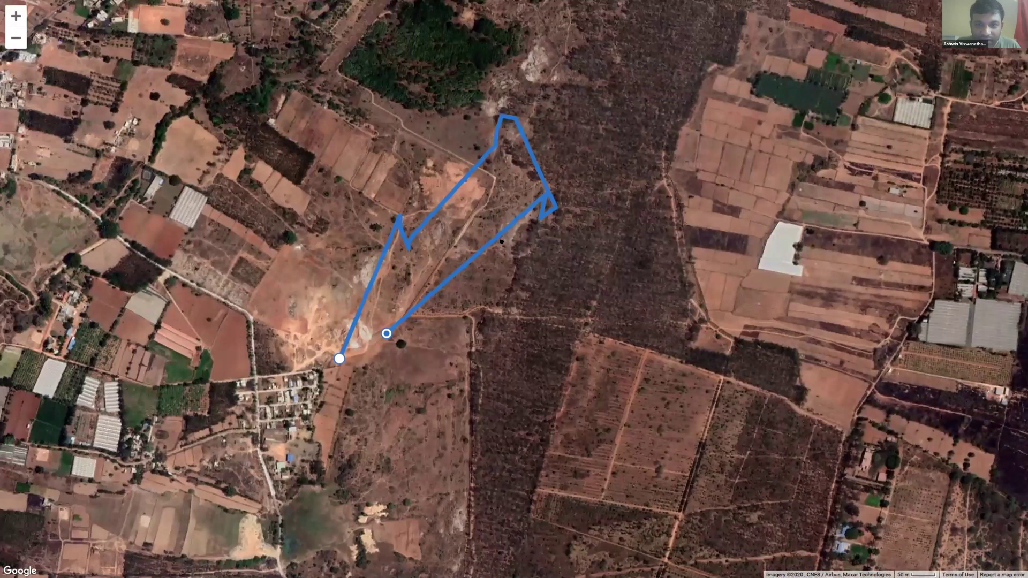